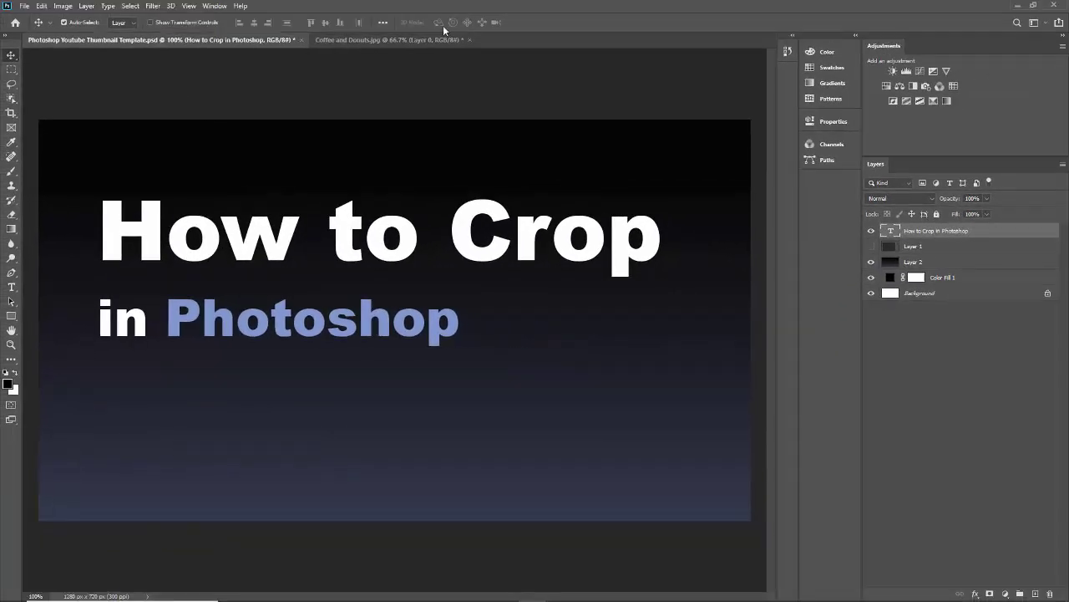
Bring the Coffee and Donuts.jpg document to the front instead of the thumbnail template
{"action": "left_click", "coordinate": [374, 40]}
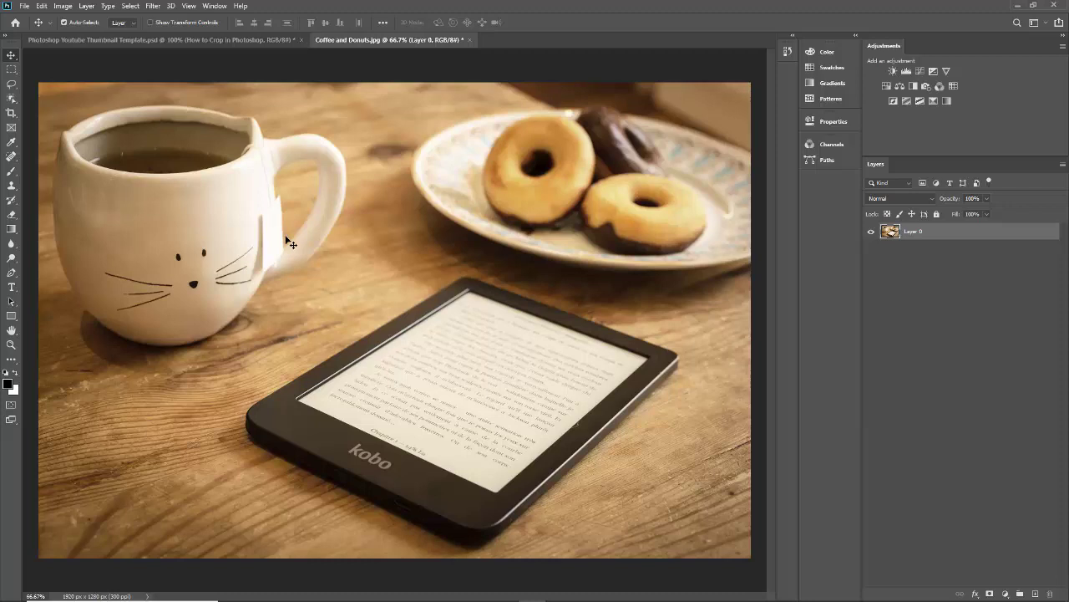
Activate the Crop tool (C) so a crop frame spans the whole coffee-and-donuts photo
{"action": "key", "text": "c"}
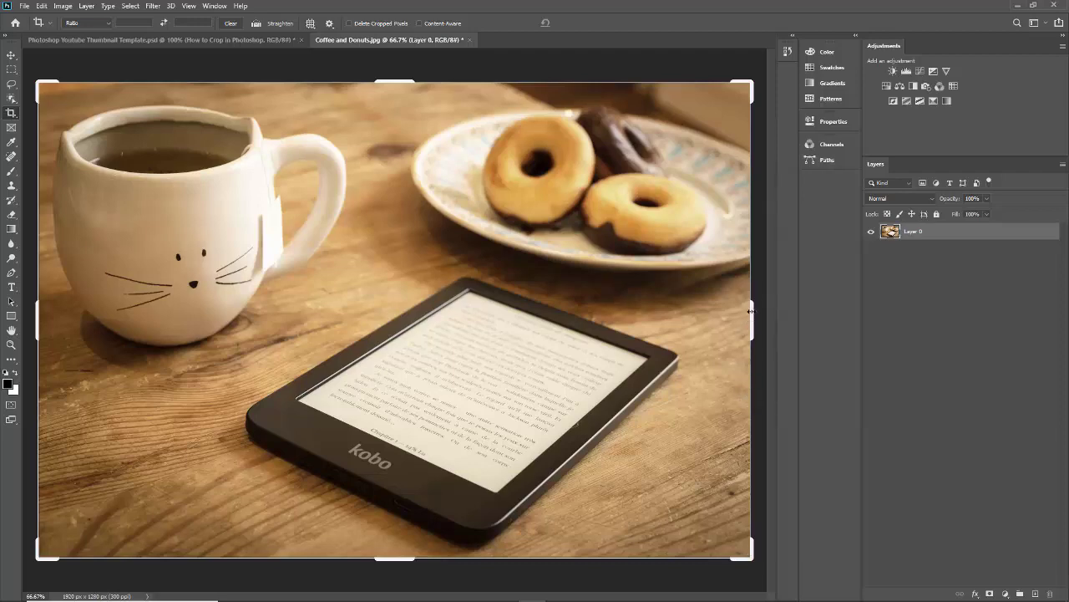
Drag the crop handles inward until the frame encloses only the cat mug
{"action": "mouse_move", "coordinate": [751, 321]}
{"action": "left_mouse_down"}
{"action": "mouse_move", "coordinate": [687, 321]}
{"action": "mouse_move", "coordinate": [722, 325]}
{"action": "mouse_move", "coordinate": [703, 327]}
{"action": "left_mouse_up"}
{"action": "left_click_drag", "start_coordinate": [702, 555], "coordinate": [559, 469]}
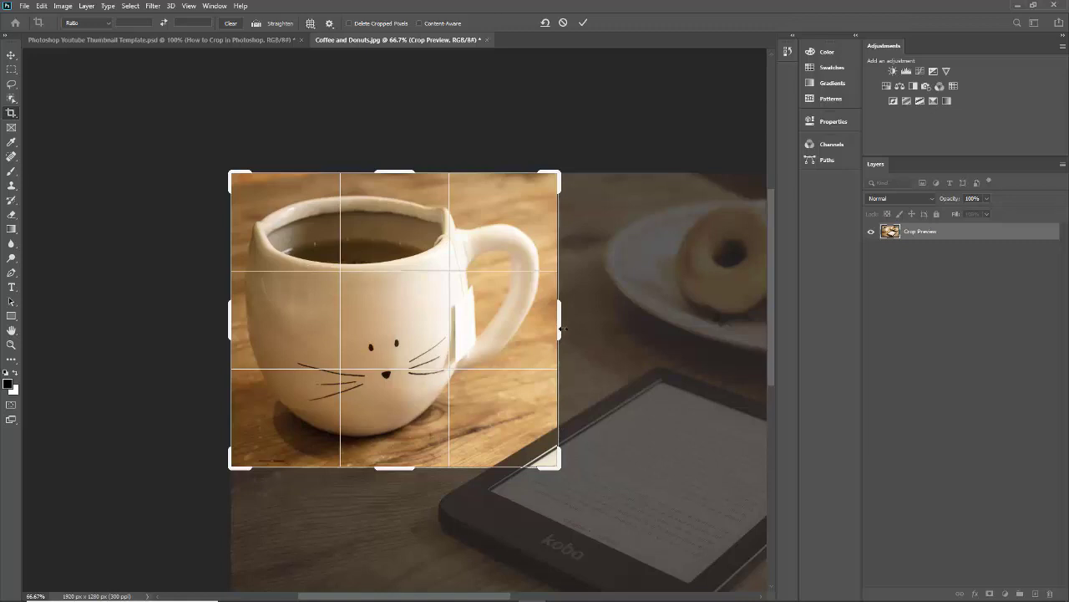
Nudge the crop's right edge slightly left to tighten the frame around the mug
{"action": "left_click_drag", "start_coordinate": [561, 328], "coordinate": [555, 330]}
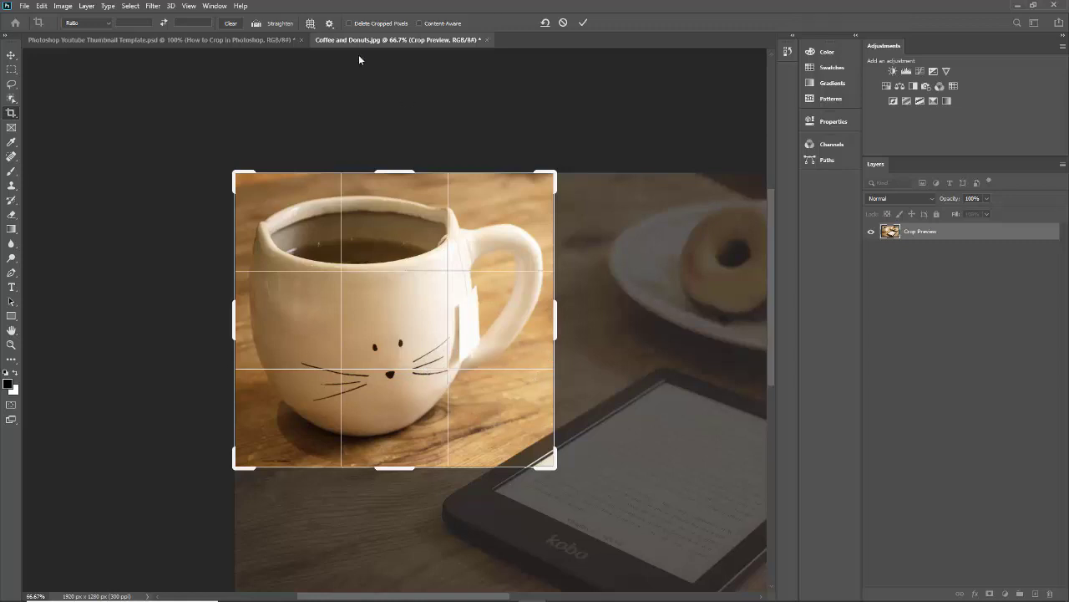
Try the Golden Ratio crop overlay, then switch the guide back to Rule of Thirds
{"action": "left_click", "coordinate": [310, 23]}
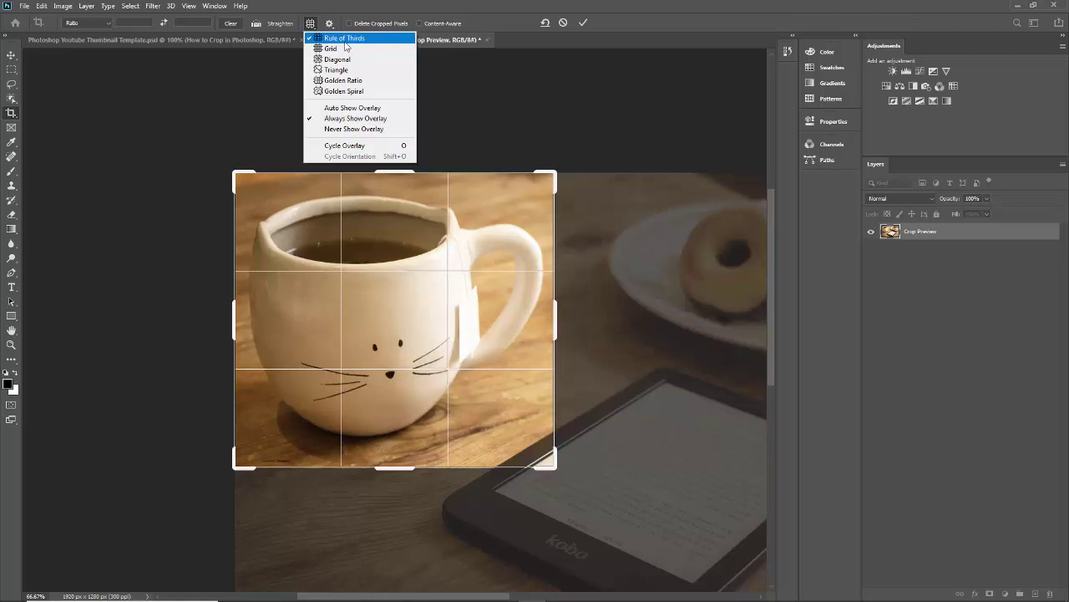
{"action": "left_click", "coordinate": [353, 81]}
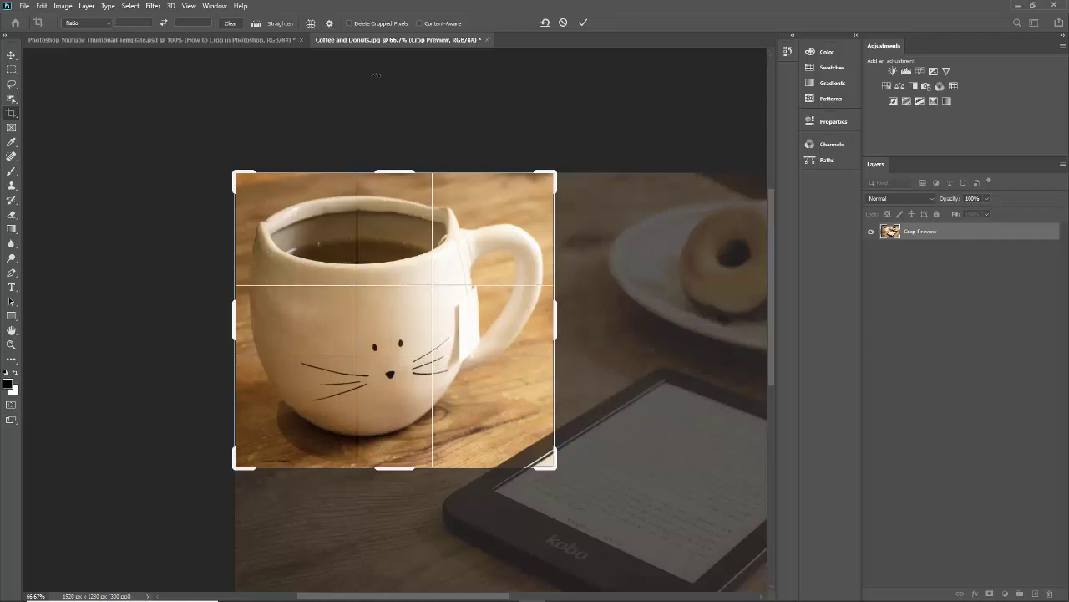
{"action": "left_click", "coordinate": [310, 25]}
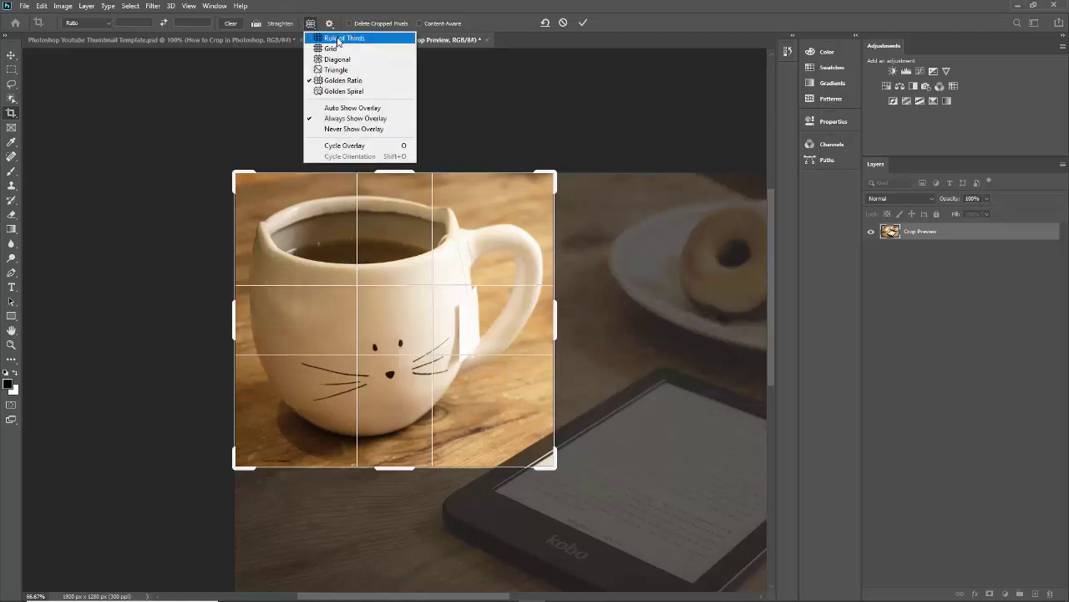
{"action": "left_click", "coordinate": [339, 39]}
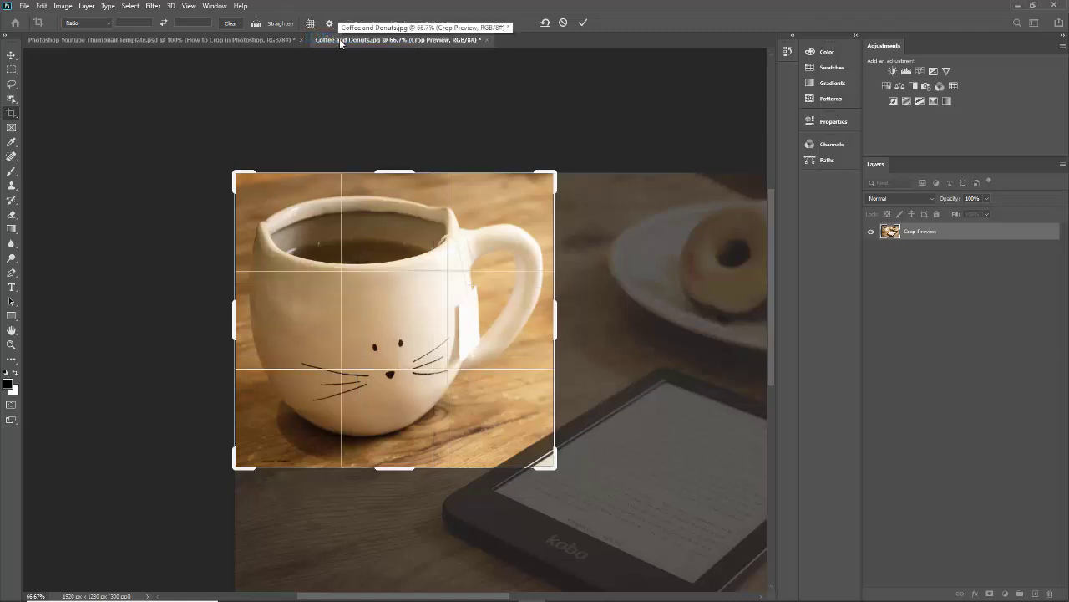
Hide the overlay with Never Show, then set it to Always Show Overlay
{"action": "left_click", "coordinate": [310, 23]}
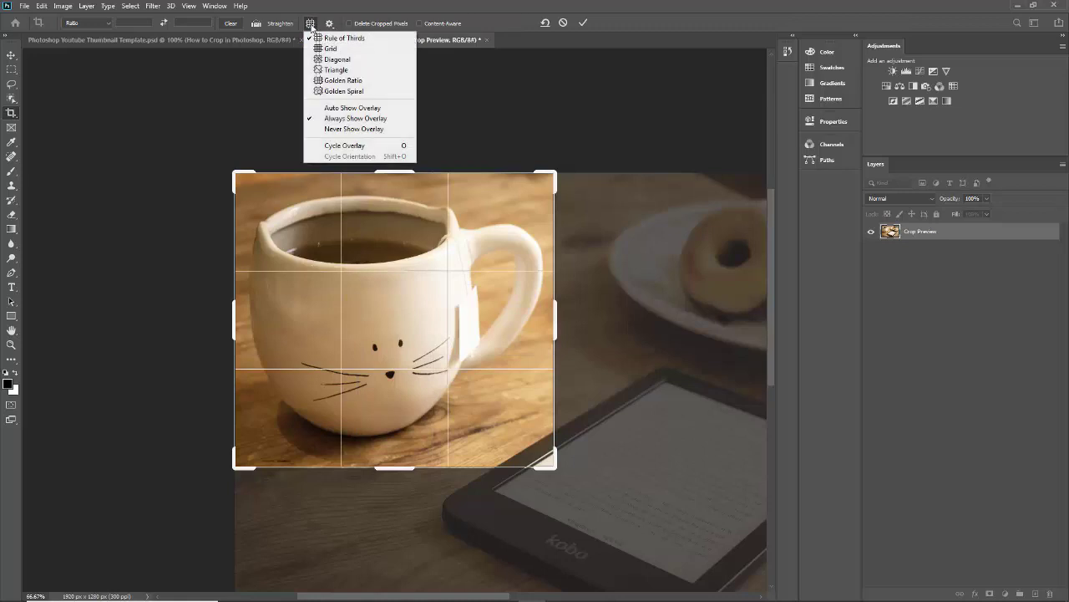
{"action": "left_click", "coordinate": [342, 130]}
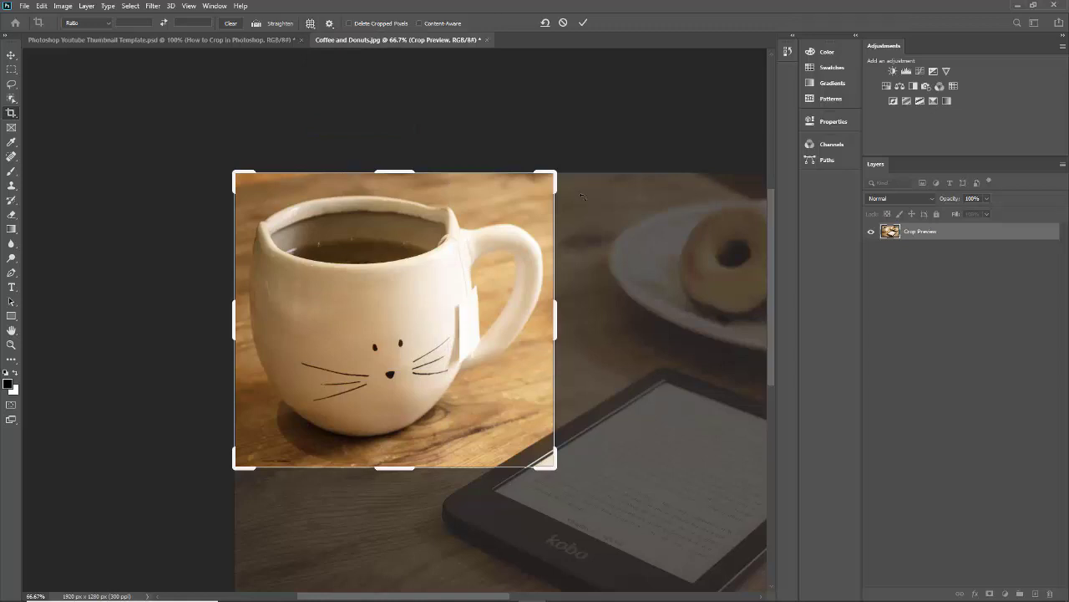
{"action": "left_click", "coordinate": [310, 24]}
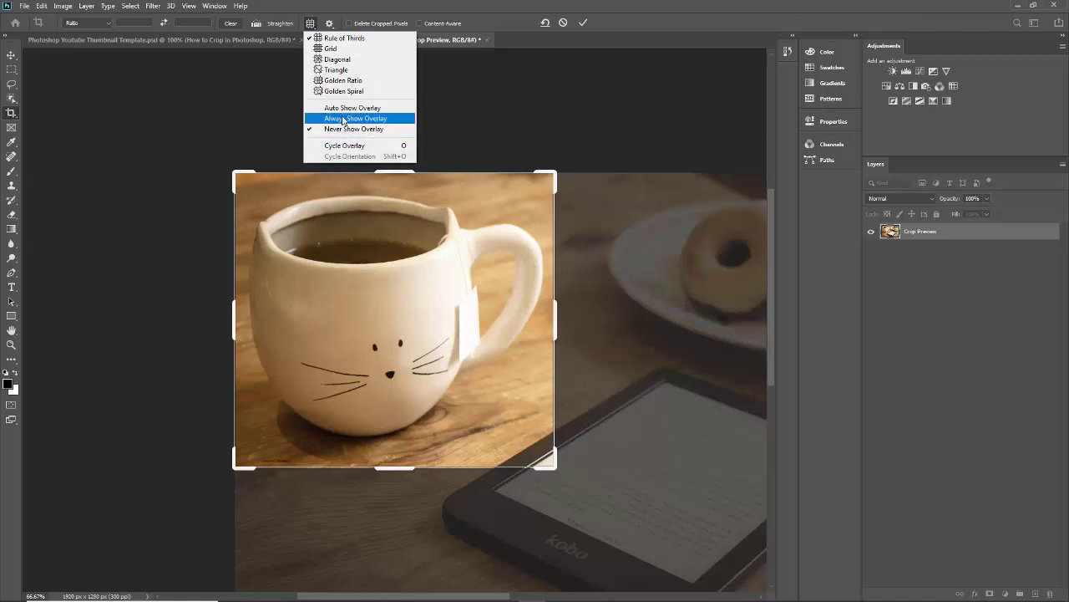
{"action": "left_click", "coordinate": [355, 118]}
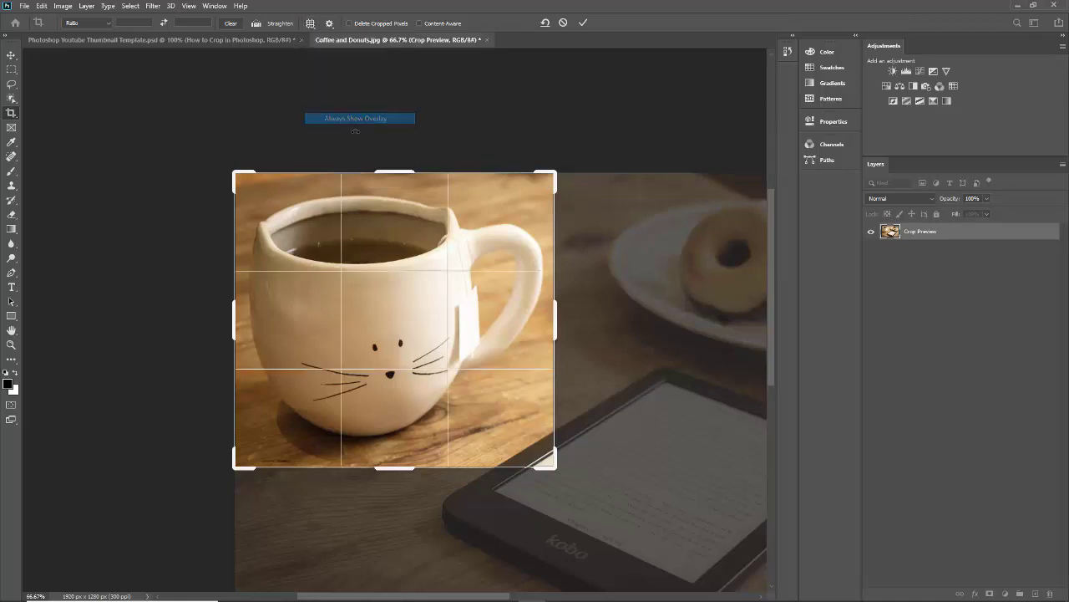
Reset the crop frame to span the entire Coffee and Donuts photo
{"action": "left_click", "coordinate": [546, 24]}
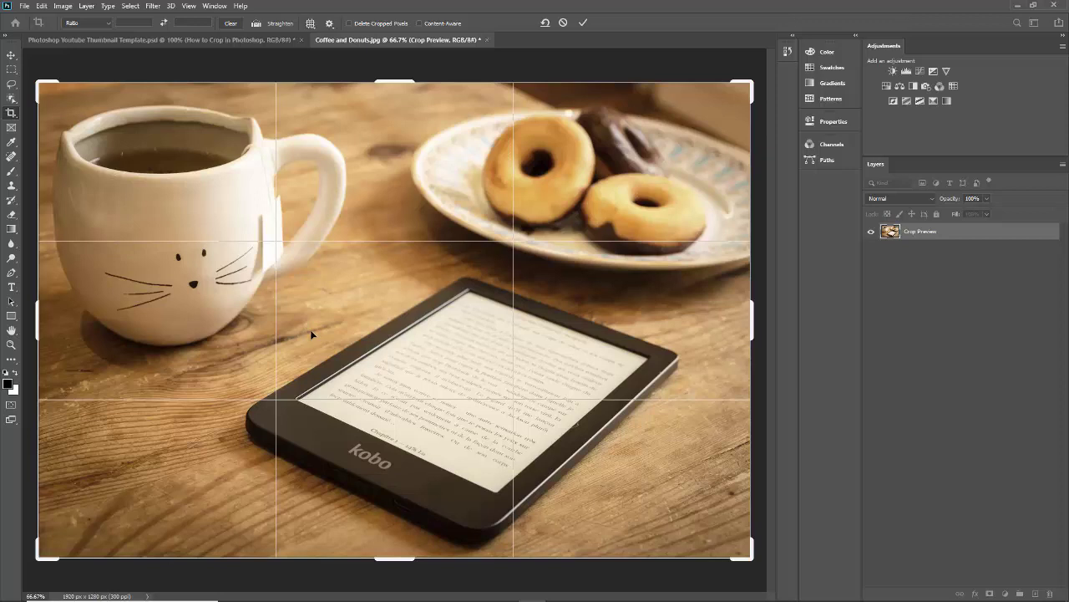
Commit the crop, reselect the Crop tool and drag a new box around the cat mug
{"action": "left_click", "coordinate": [11, 114]}
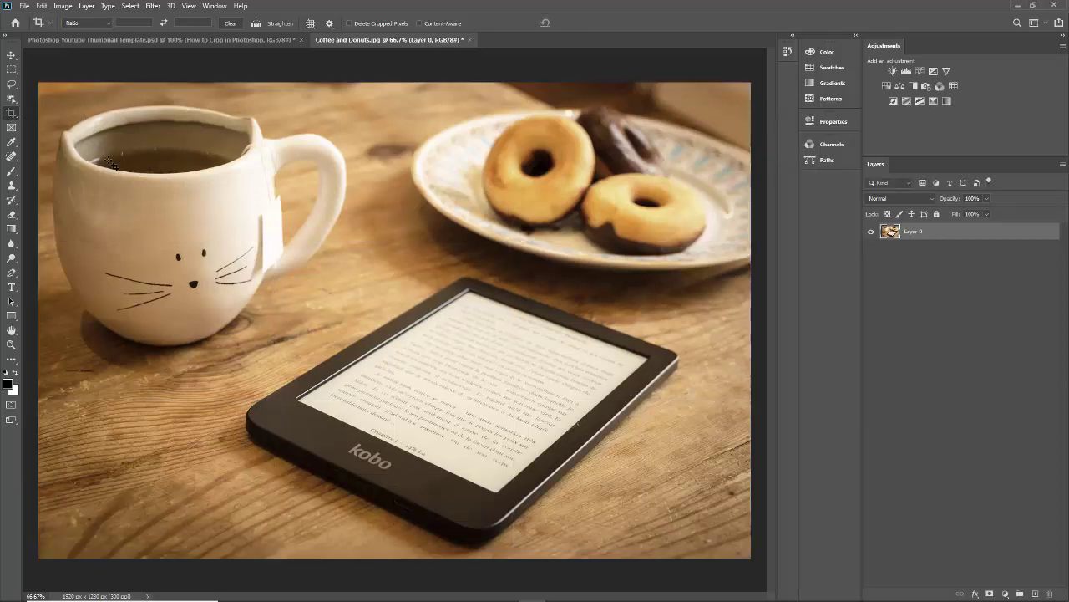
{"action": "left_click", "coordinate": [11, 115]}
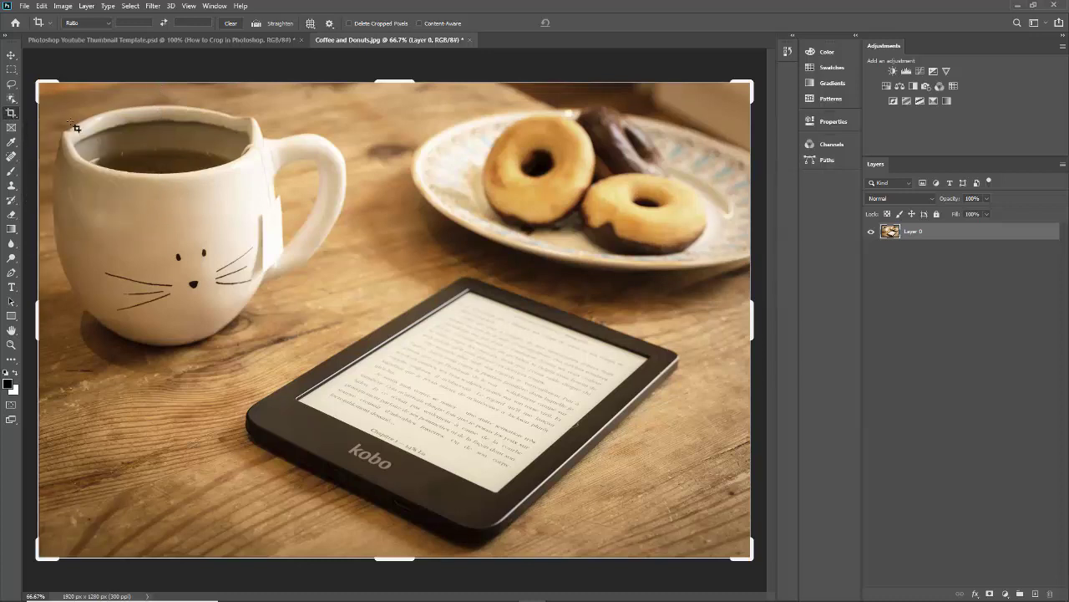
{"action": "left_click_drag", "start_coordinate": [38, 87], "coordinate": [365, 365]}
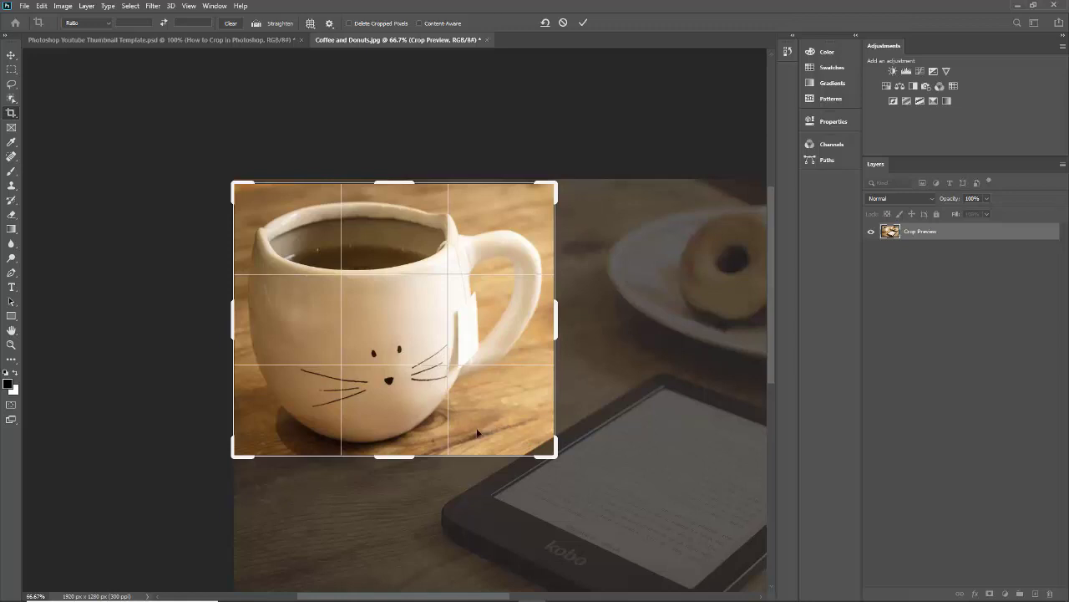
Reposition the photo in the crop box, toggle Delete Cropped Pixels, and apply the mug crop
{"action": "left_click_drag", "start_coordinate": [467, 396], "coordinate": [488, 406]}
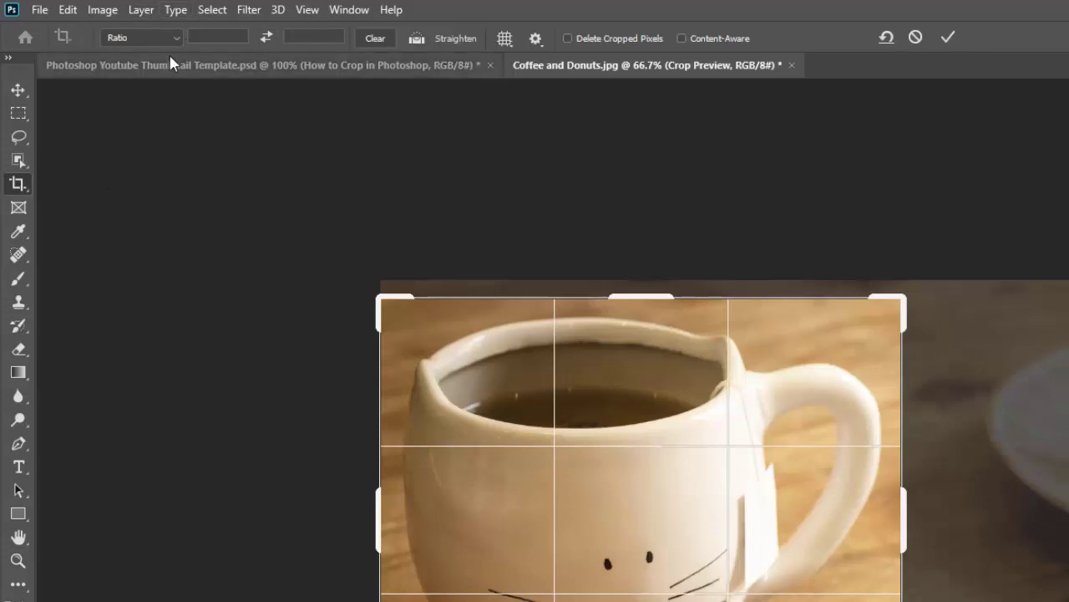
{"action": "left_click", "coordinate": [567, 38]}
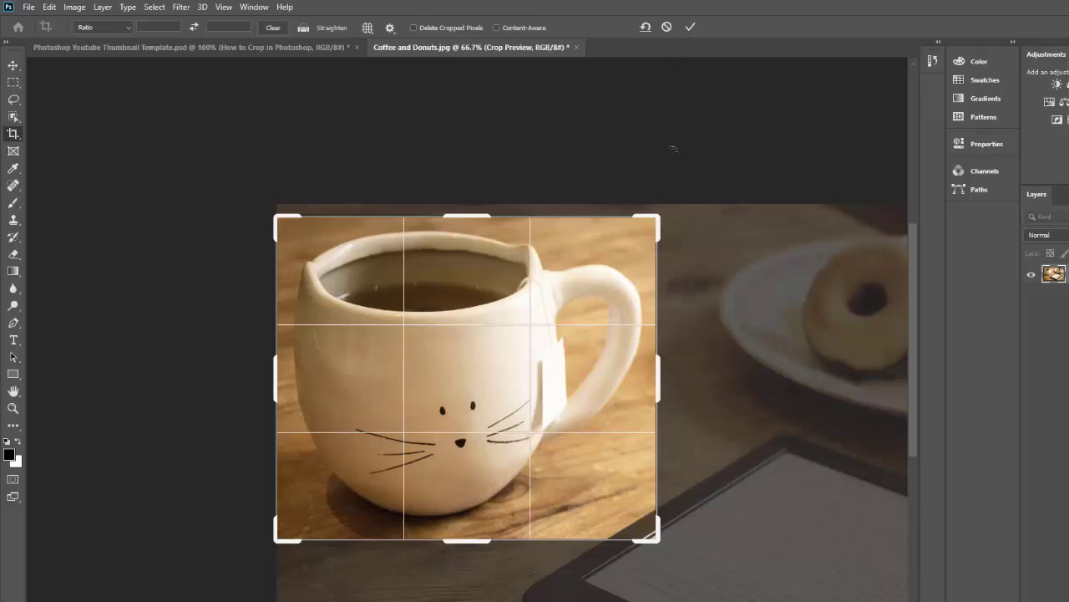
{"action": "left_click", "coordinate": [691, 28]}
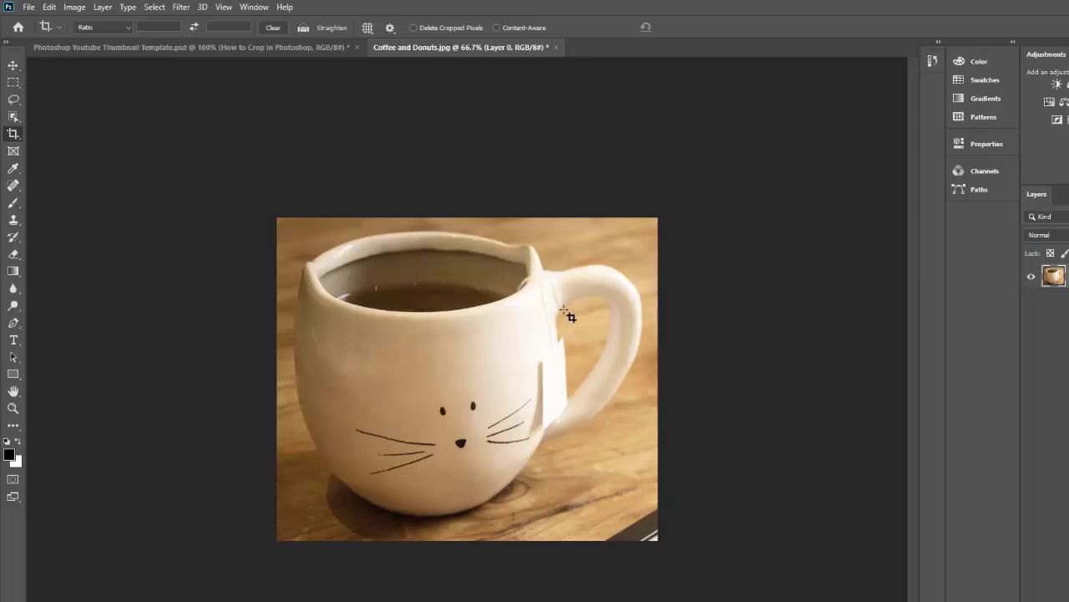
Reselect Crop, widen the right edge to reveal the donut and tablet, then reset the framing
{"action": "left_click", "coordinate": [12, 135]}
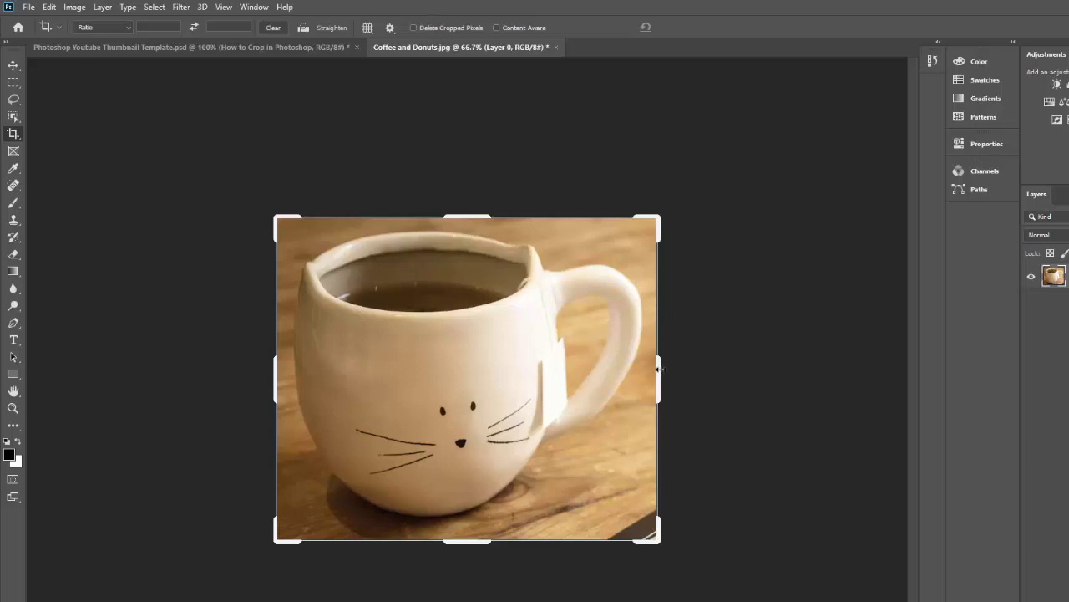
{"action": "left_click_drag", "start_coordinate": [659, 368], "coordinate": [693, 368]}
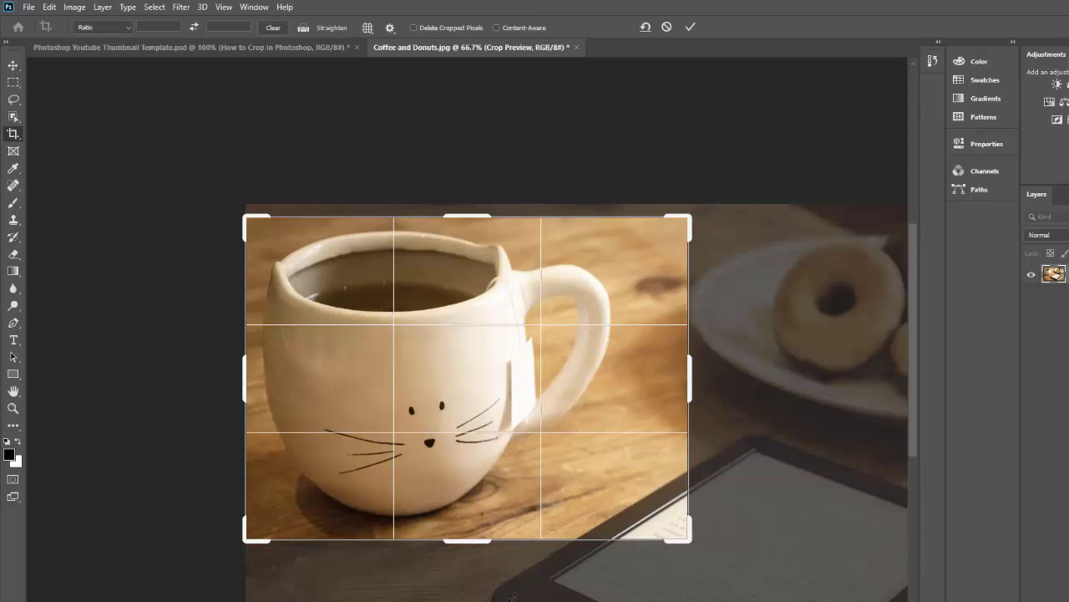
{"action": "left_click_drag", "start_coordinate": [684, 373], "coordinate": [735, 368]}
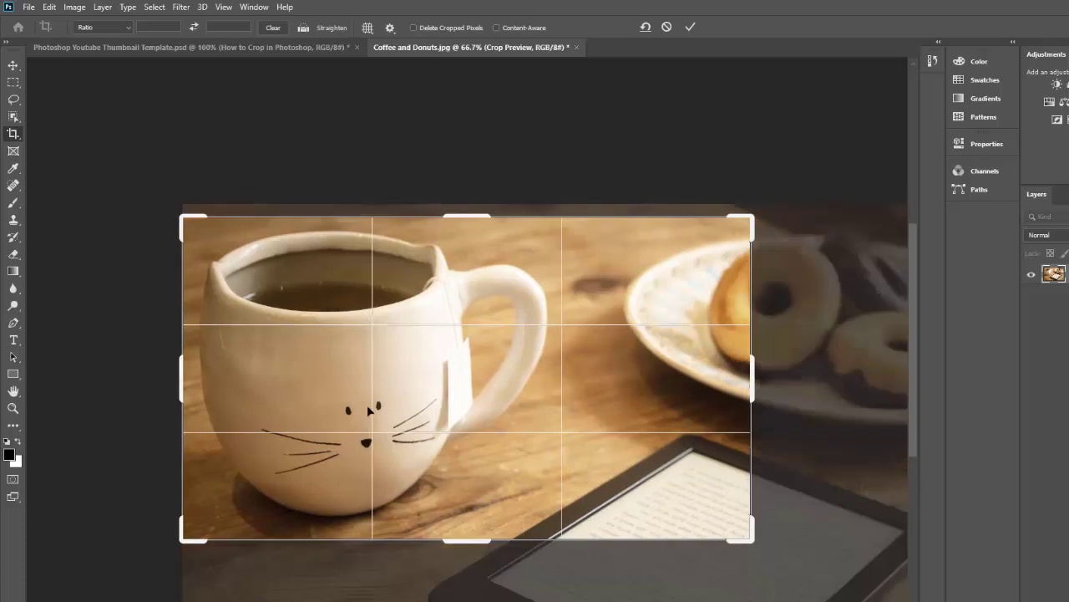
{"action": "left_click", "coordinate": [646, 27]}
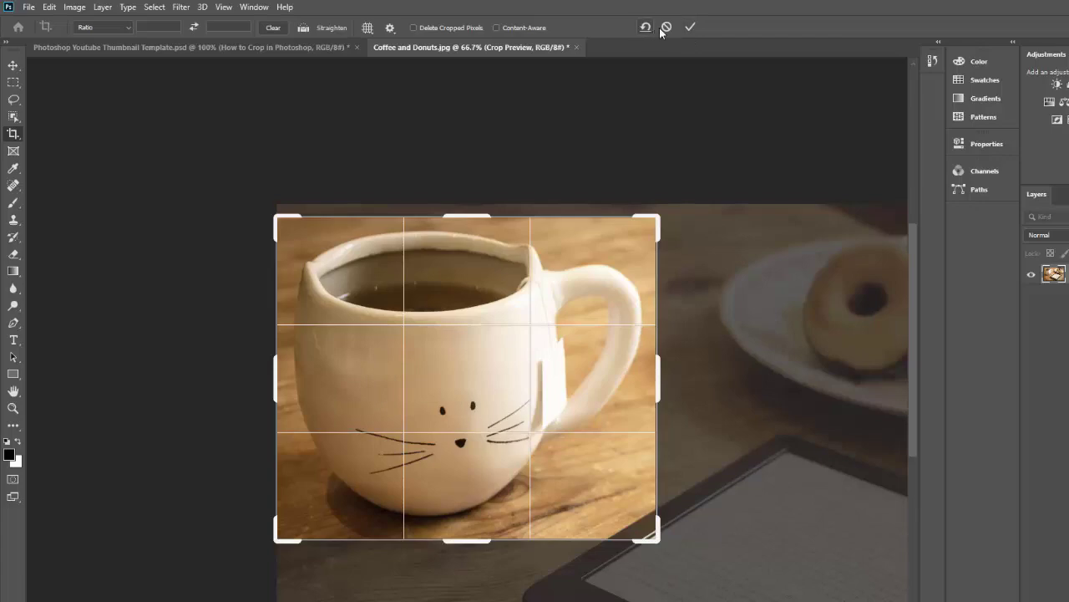
{"action": "key", "text": "Return"}
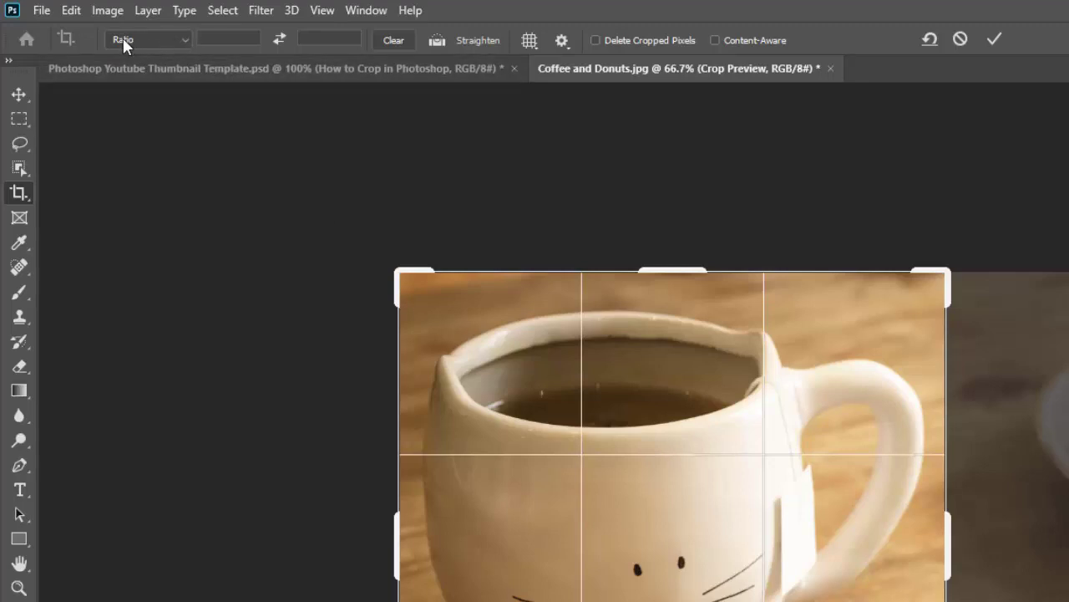
{"action": "left_click", "coordinate": [184, 40]}
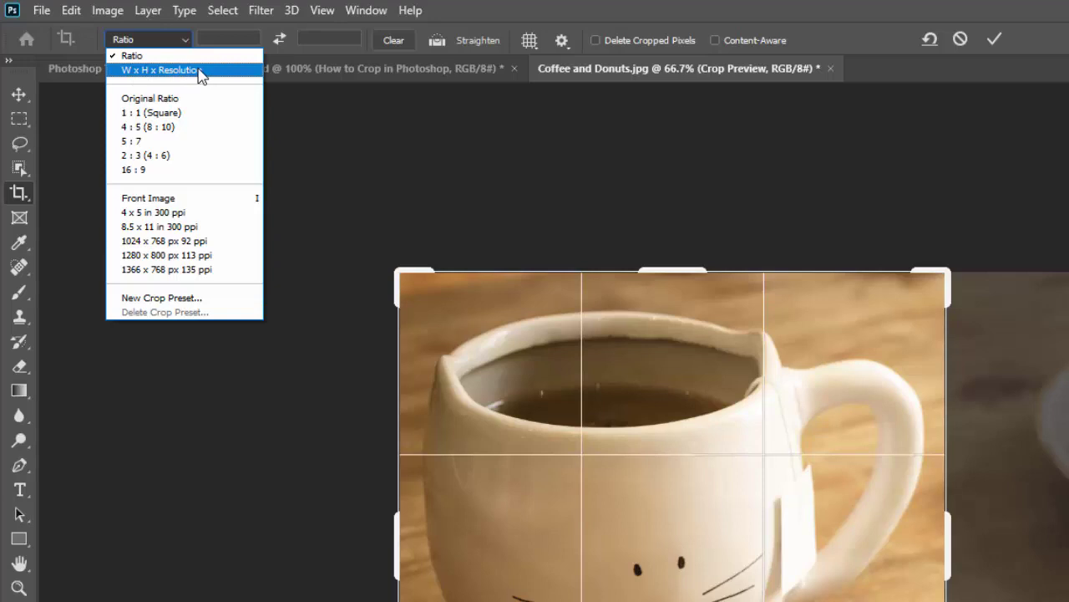
{"action": "left_click", "coordinate": [192, 72]}
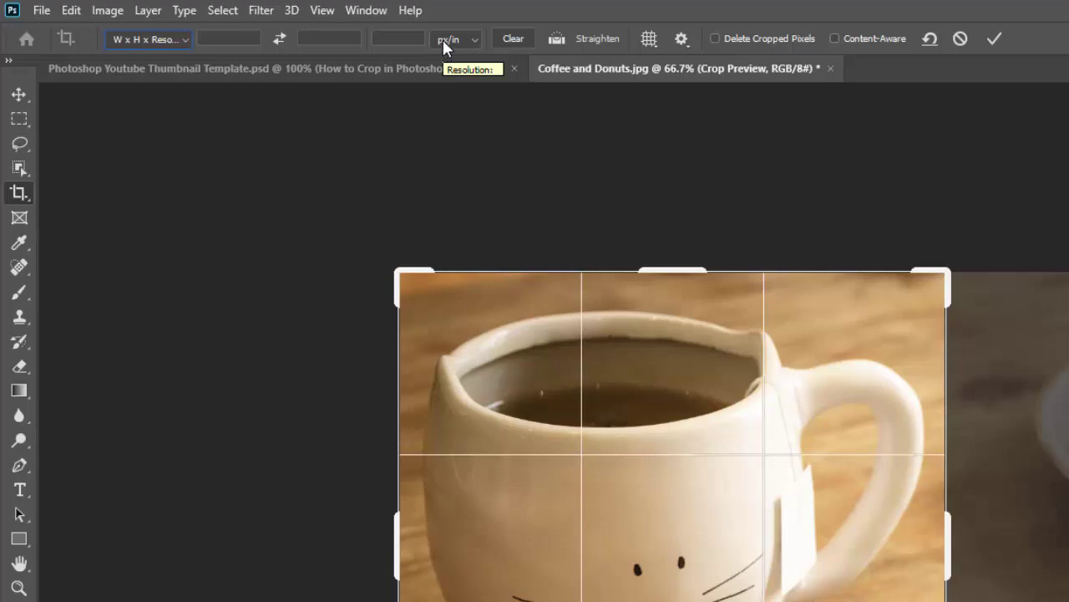
{"action": "left_click", "coordinate": [186, 39]}
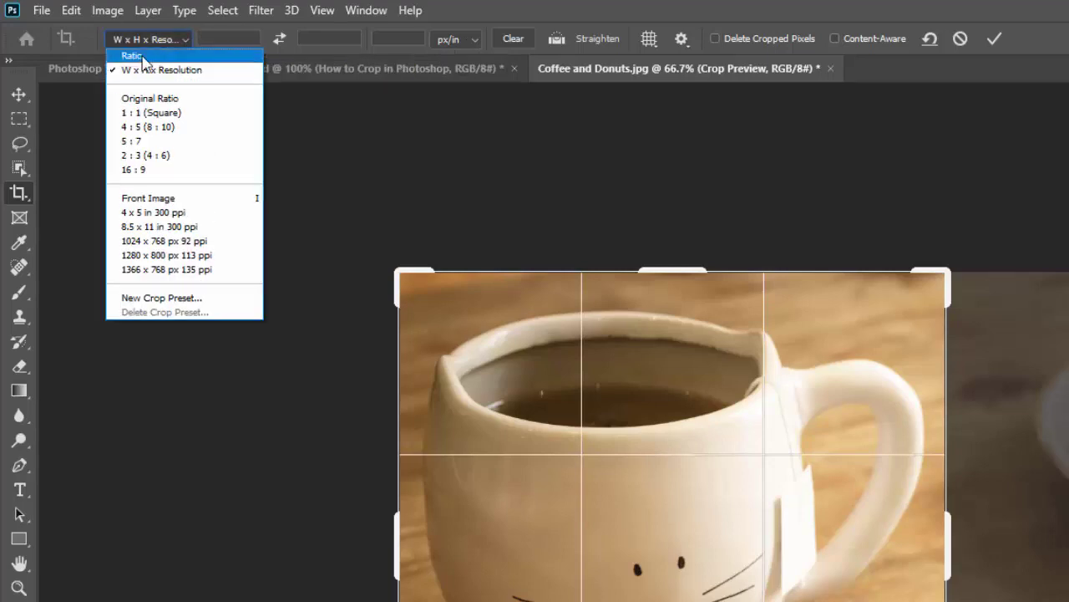
Set the crop ratio to 1 : 1 (Square) and shrink the square frame around the cat mug
{"action": "key", "text": "Escape"}
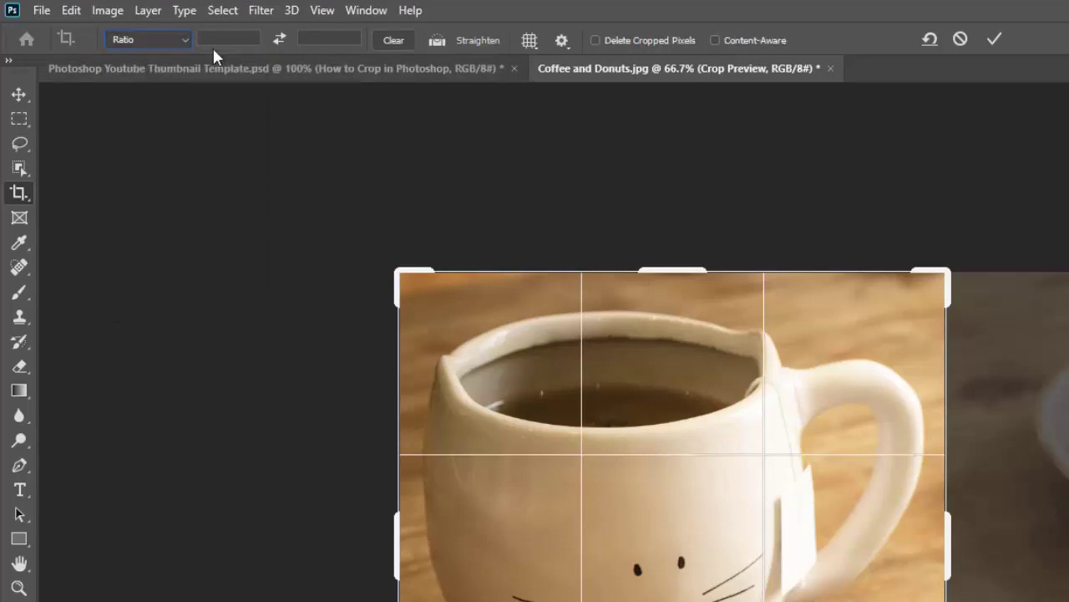
{"action": "left_click", "coordinate": [221, 39]}
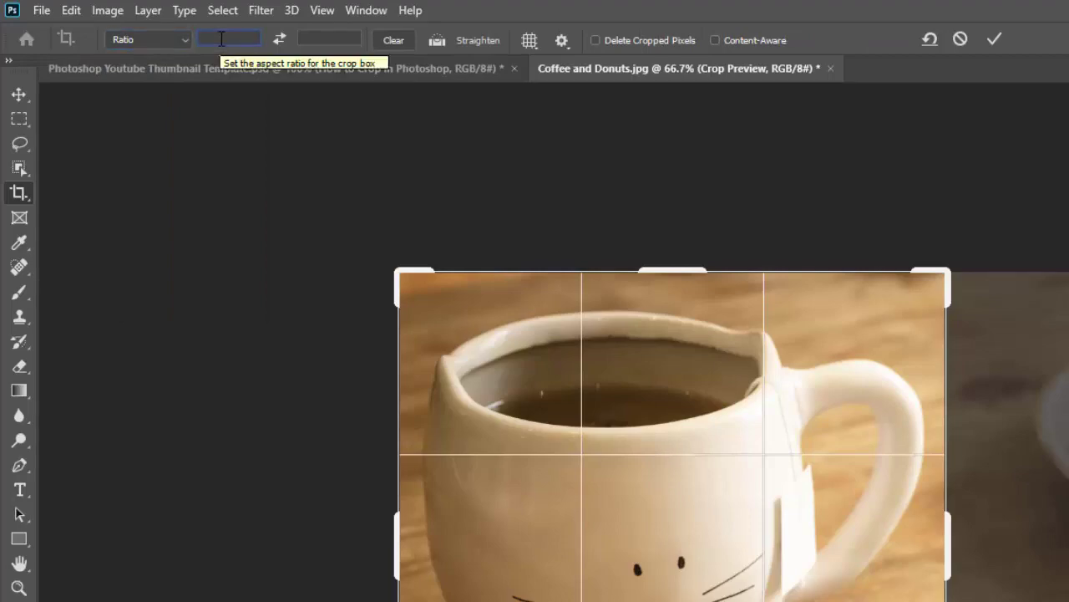
{"action": "left_click", "coordinate": [329, 40]}
{"action": "type", "text": "1"}
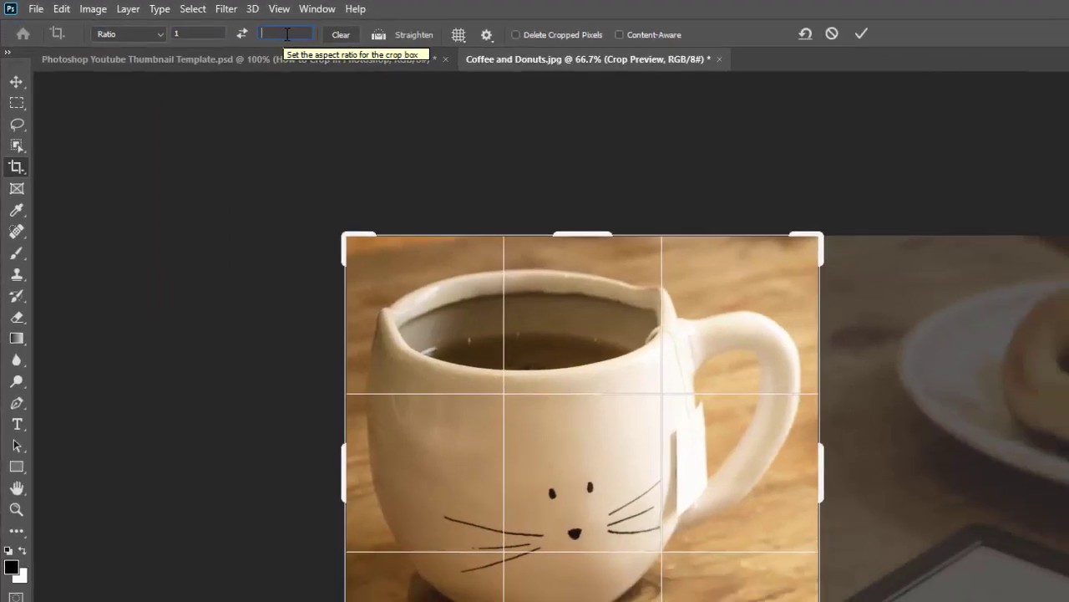
{"action": "type", "text": "2"}
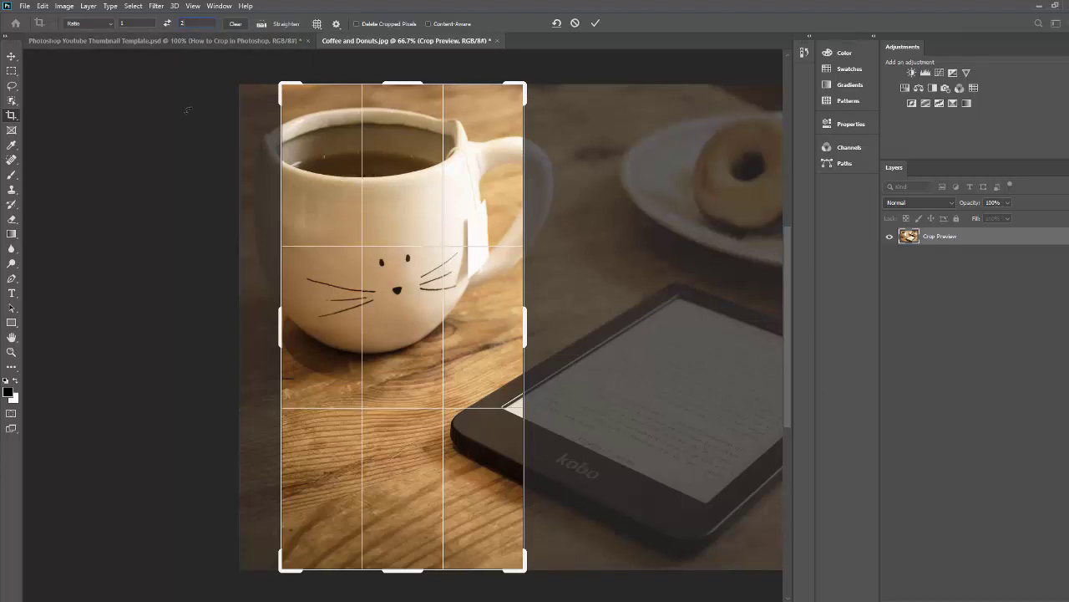
{"action": "type", "text": "1"}
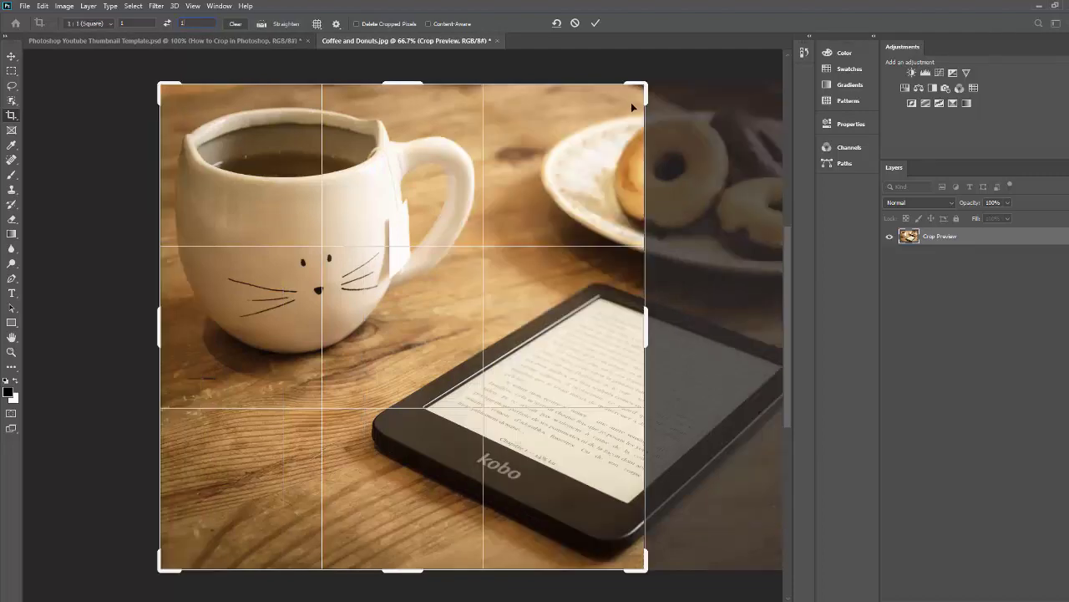
{"action": "left_click_drag", "start_coordinate": [647, 570], "coordinate": [555, 506]}
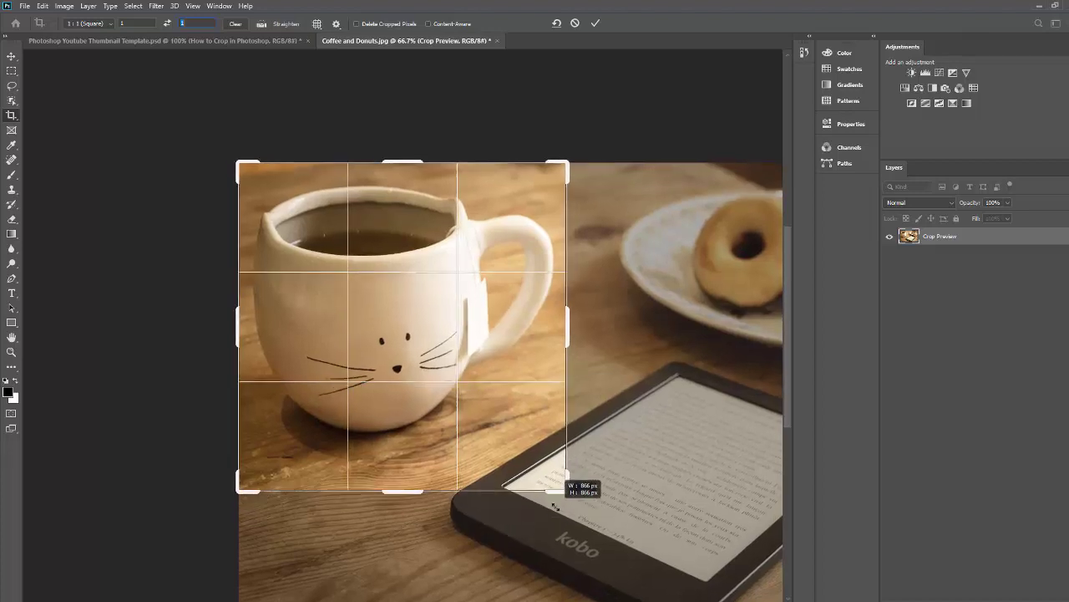
{"action": "left_click_drag", "start_coordinate": [555, 506], "coordinate": [554, 503]}
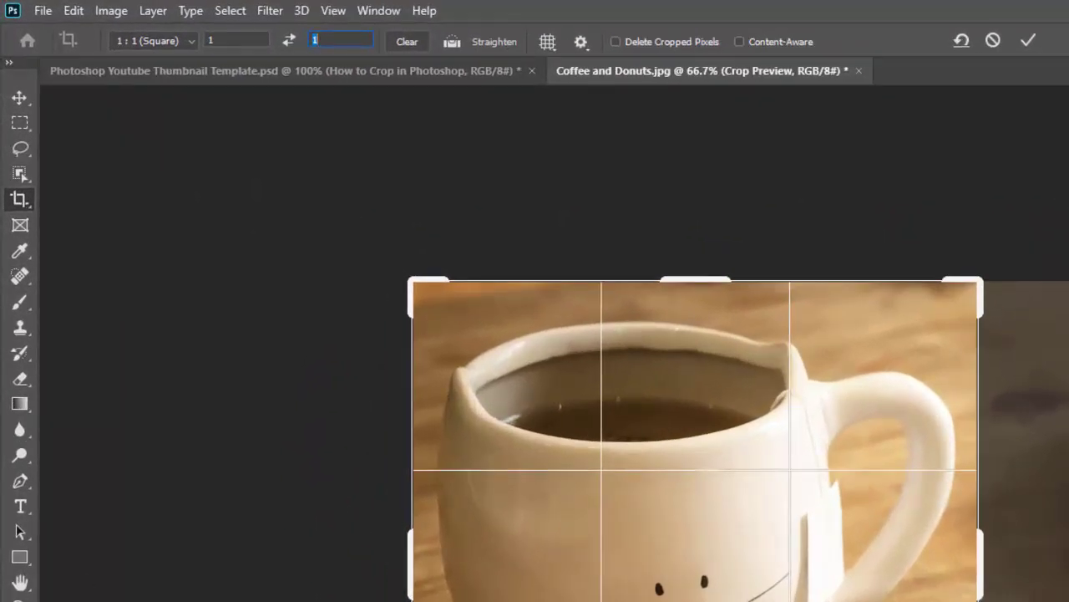
Switch the Crop tool to W x H x Resolution and enter 2560 by 1440
{"action": "left_click", "coordinate": [191, 41]}
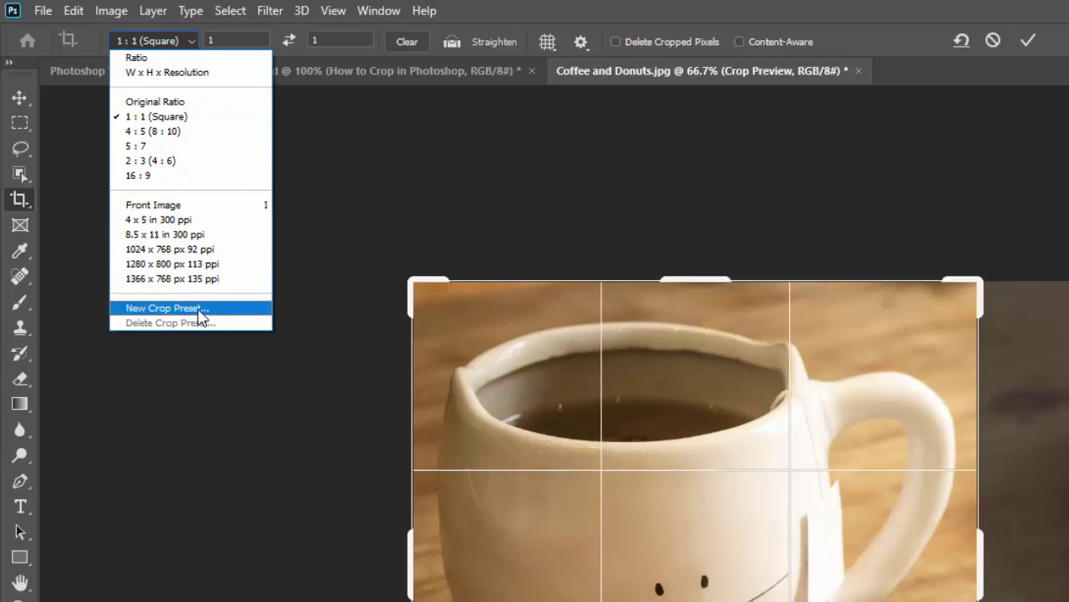
{"action": "left_click", "coordinate": [184, 73]}
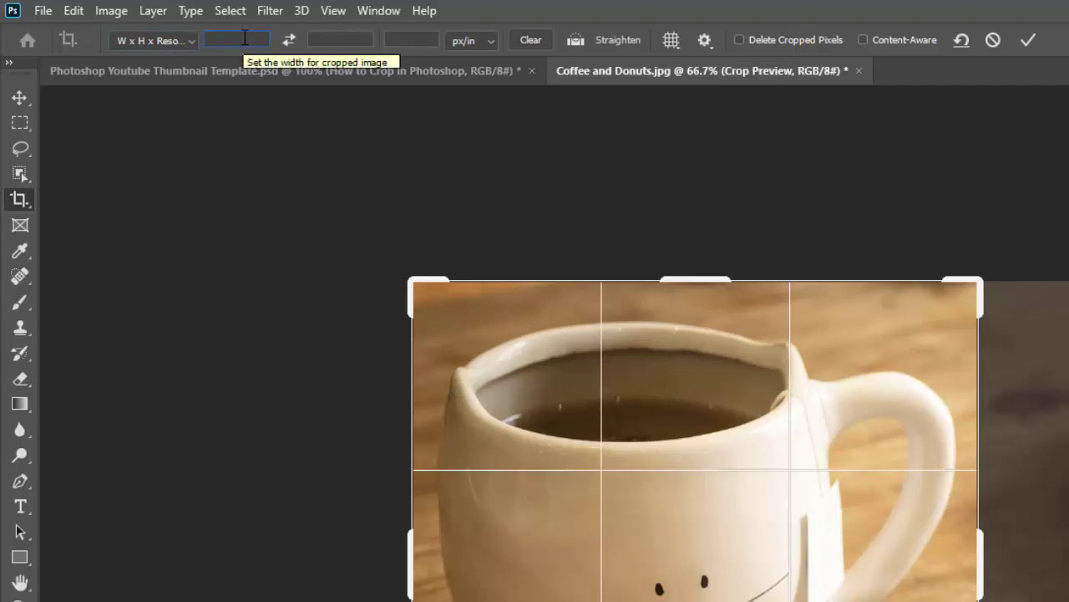
{"action": "type", "text": "5"}
{"action": "key", "text": "BackSpace"}
{"action": "type", "text": "2560"}
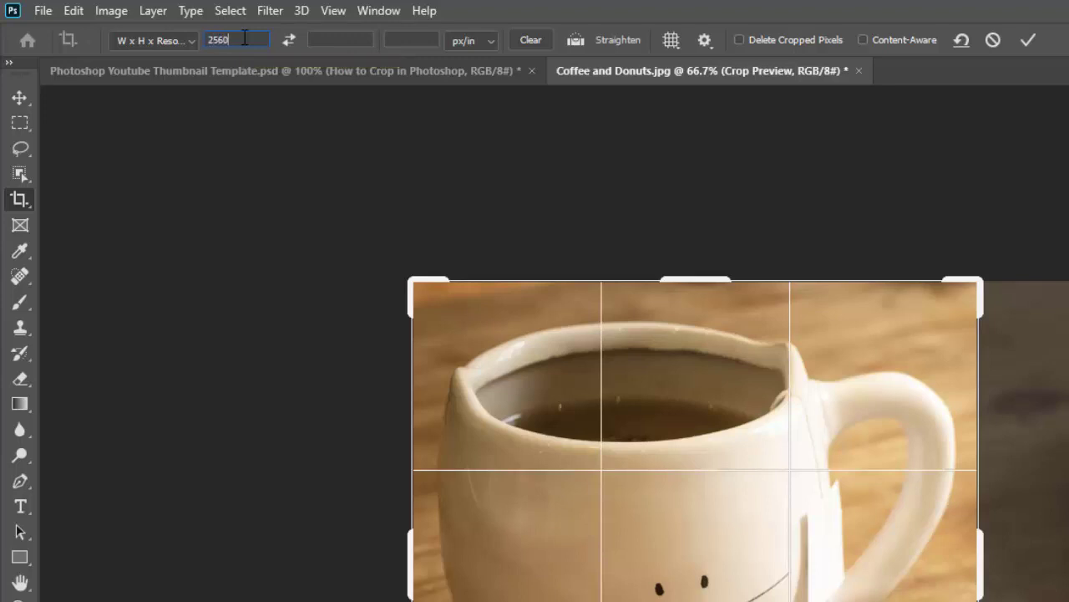
{"action": "left_click", "coordinate": [336, 37]}
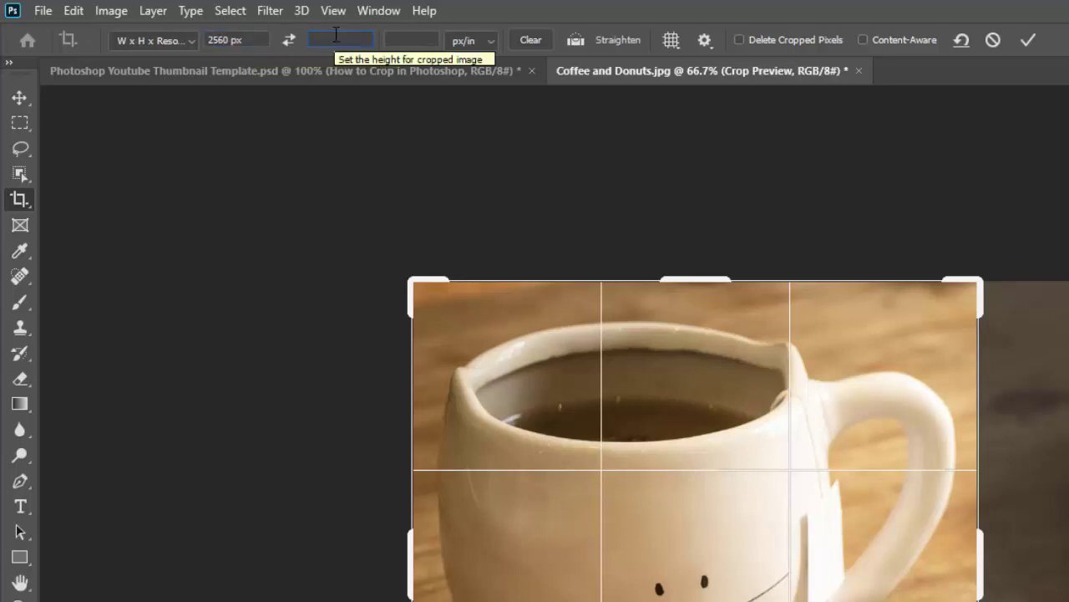
{"action": "type", "text": "1440"}
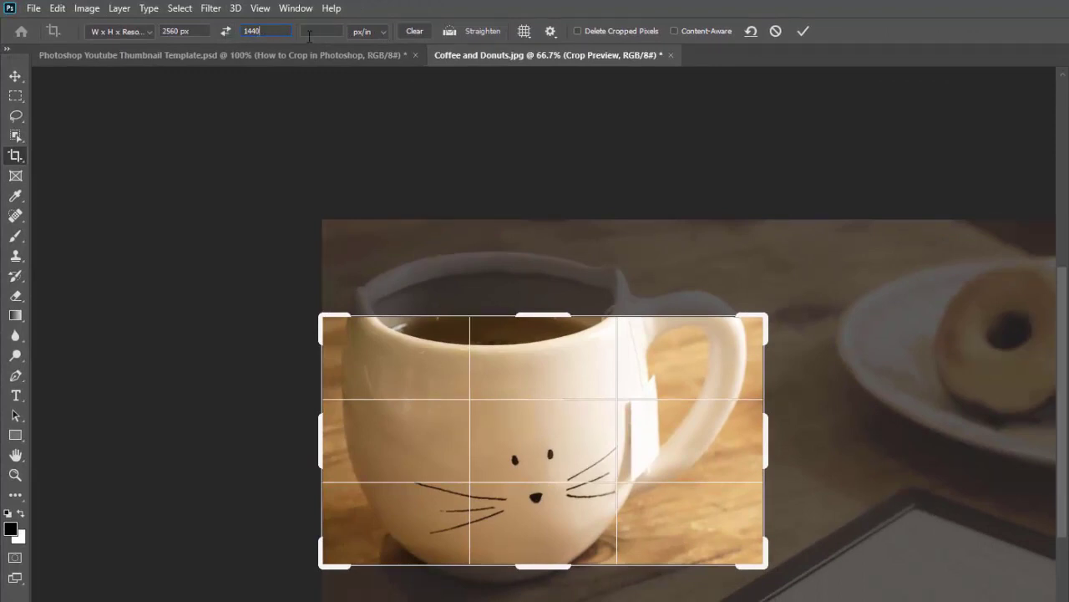
Keep px/in as the resolution unit and drag the crop handles outward around the whole mug
{"action": "left_click", "coordinate": [384, 34]}
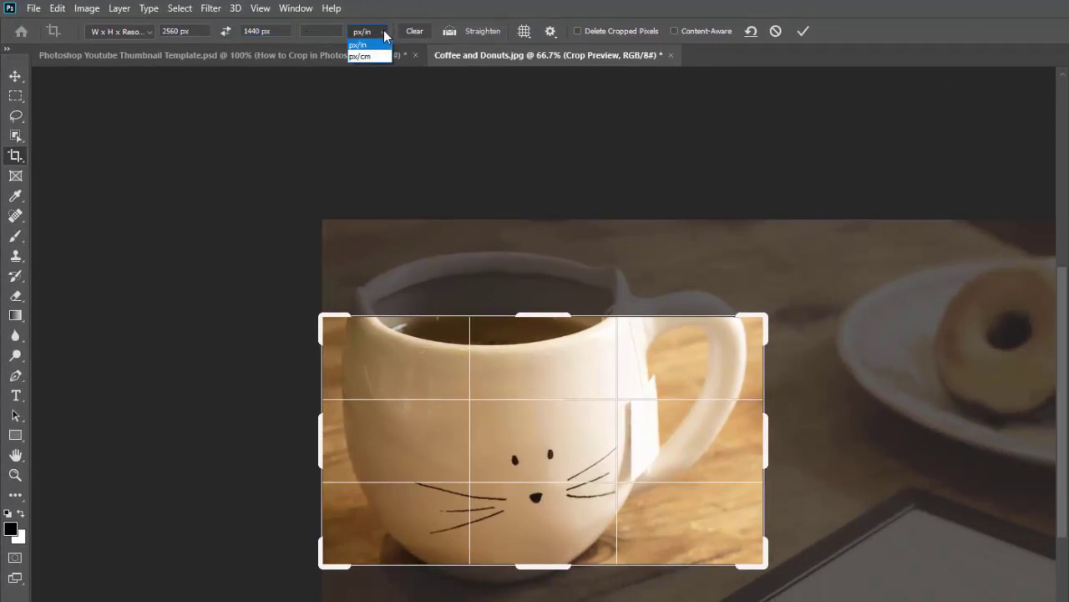
{"action": "left_click", "coordinate": [372, 41]}
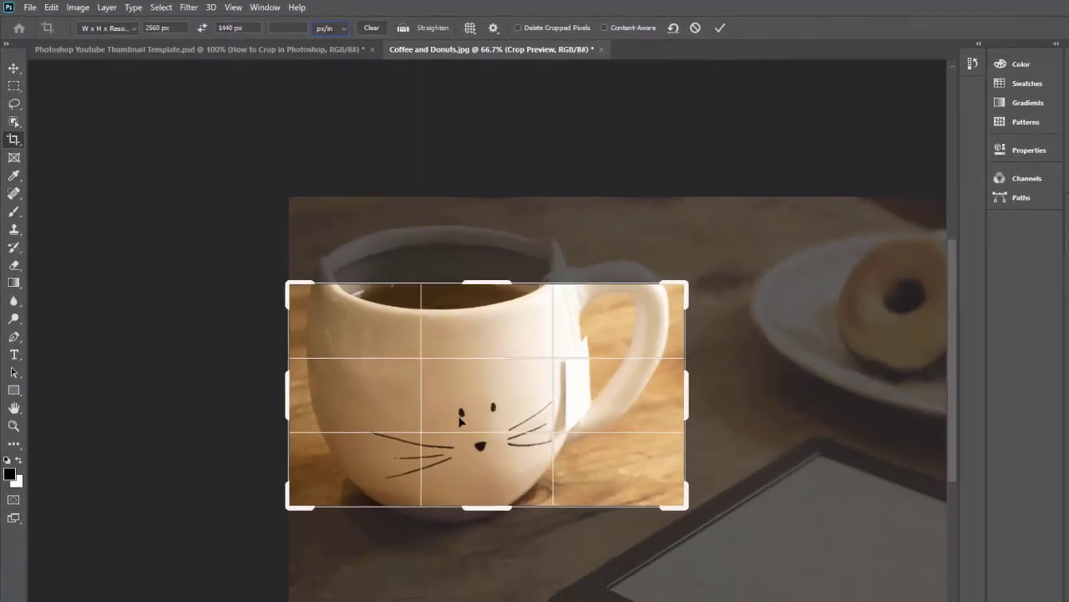
{"action": "left_click_drag", "start_coordinate": [686, 283], "coordinate": [760, 231]}
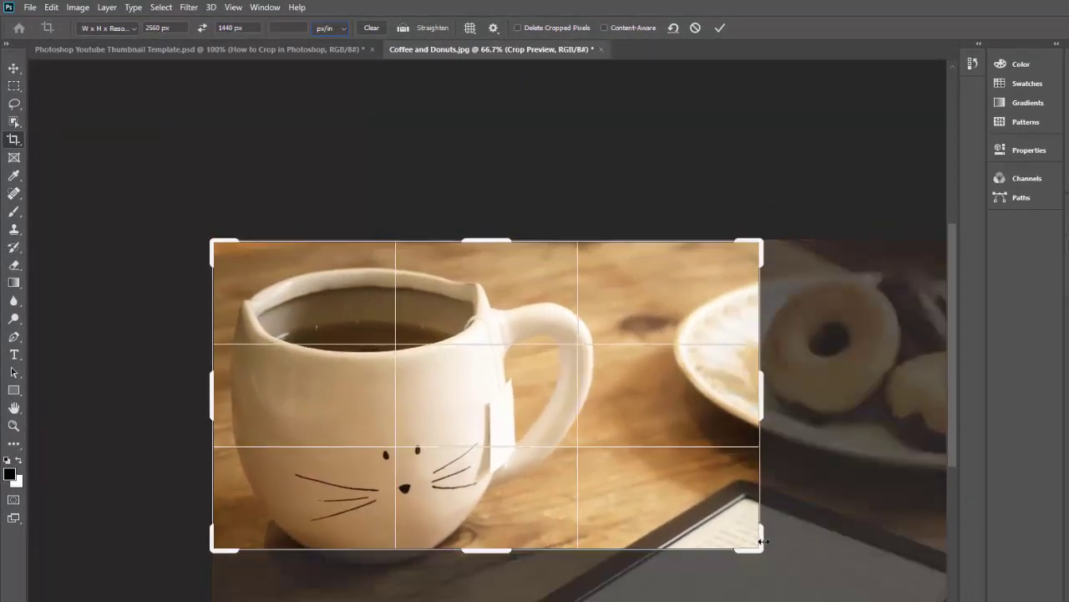
{"action": "left_click_drag", "start_coordinate": [759, 548], "coordinate": [787, 576]}
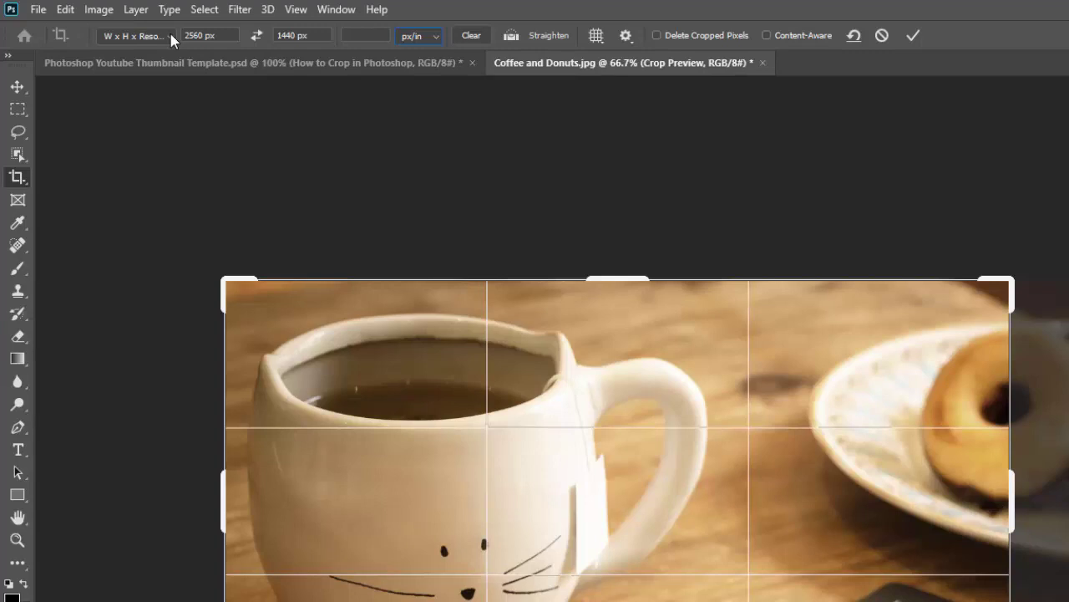
Open the crop preset list in the options bar to reach New Crop Preset
{"action": "left_click", "coordinate": [171, 35]}
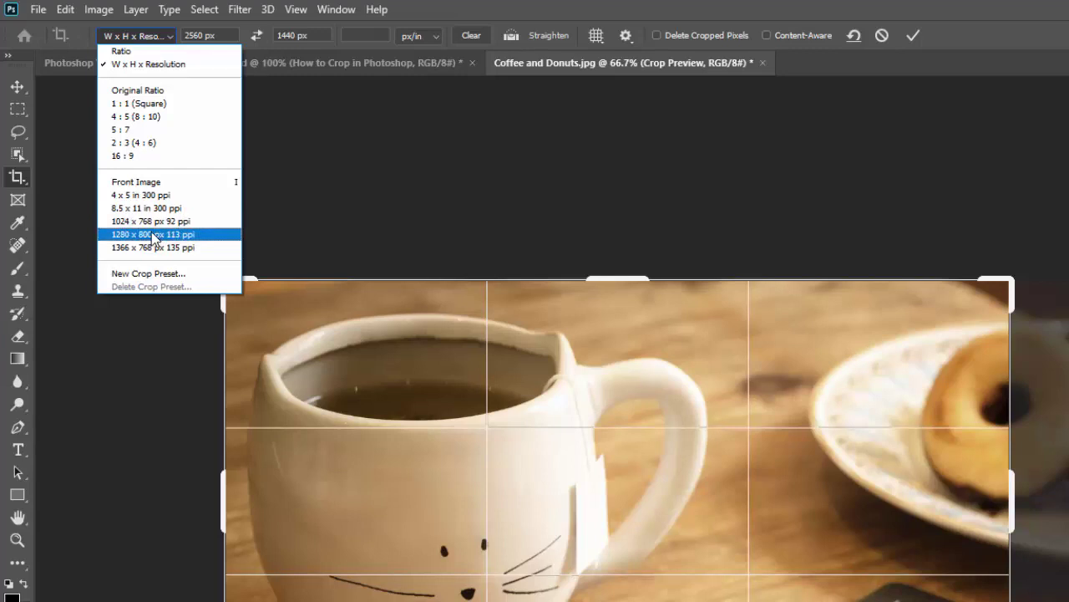
Save the 2560×1440 size as a new crop preset named 'YouTube' and confirm it's listed
{"action": "left_click", "coordinate": [149, 274]}
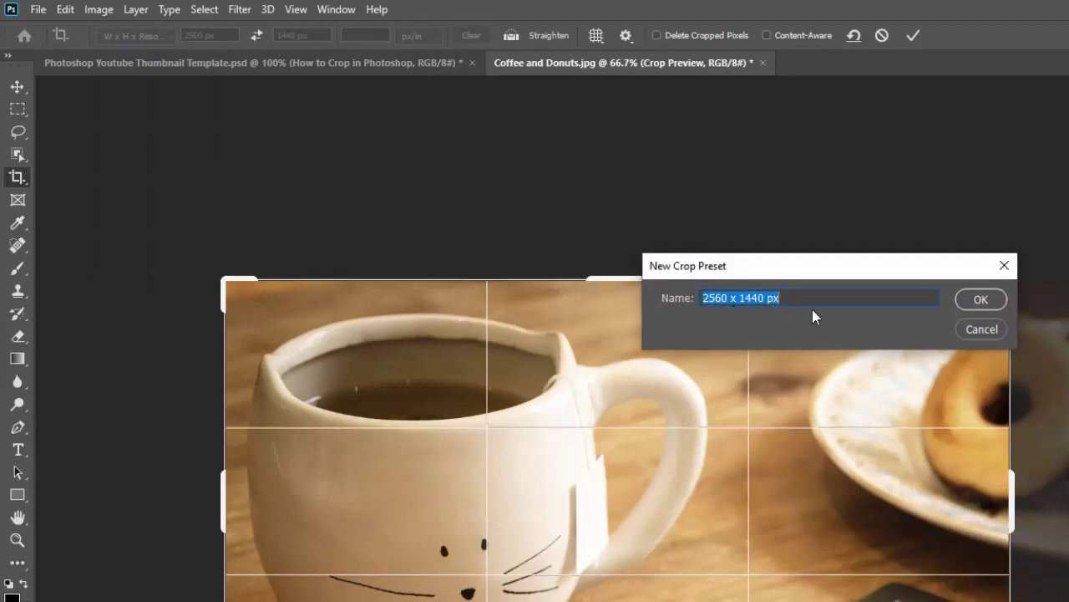
{"action": "type", "text": "You"}
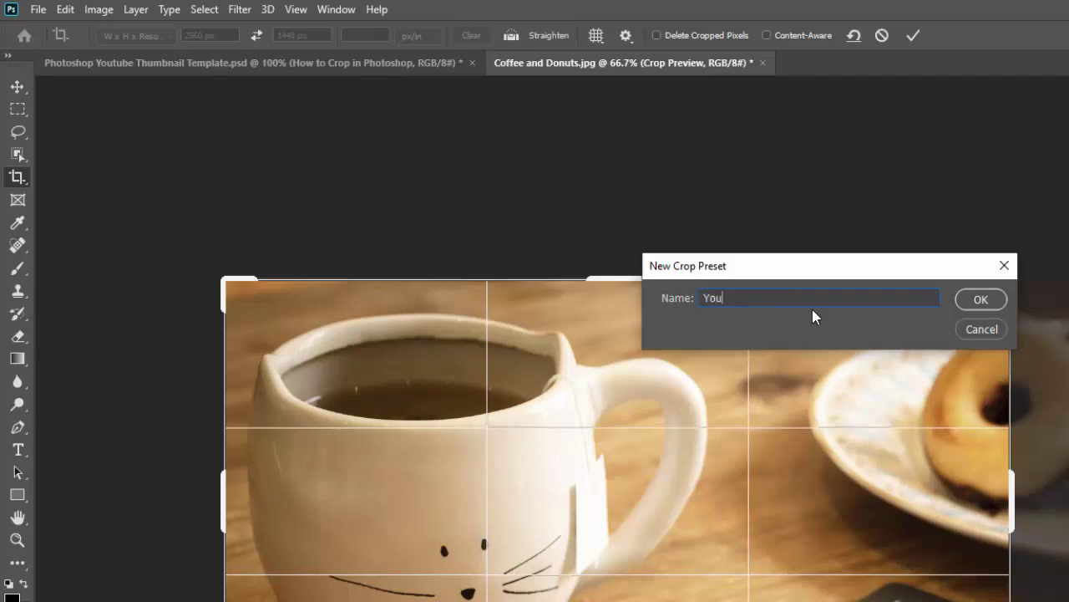
{"action": "type", "text": "Tube"}
{"action": "left_click", "coordinate": [981, 299]}
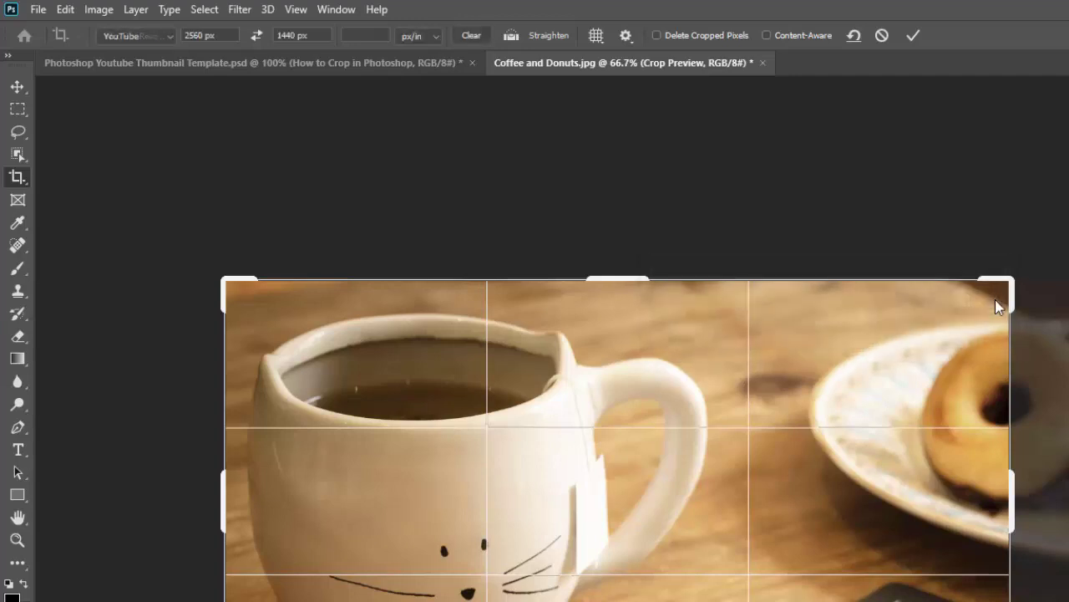
{"action": "left_click", "coordinate": [170, 37]}
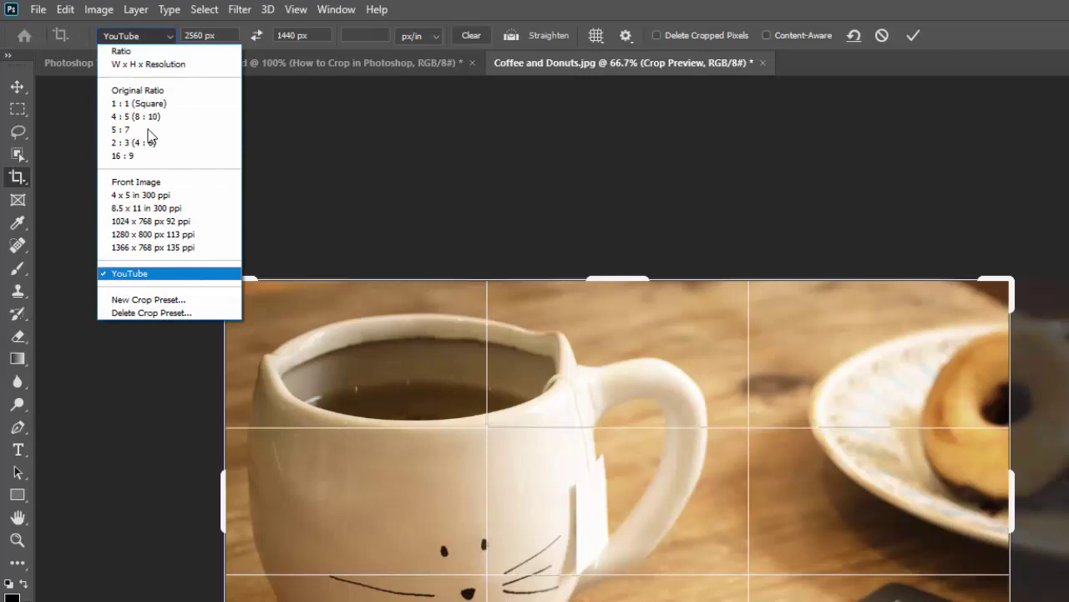
{"action": "left_click", "coordinate": [338, 112]}
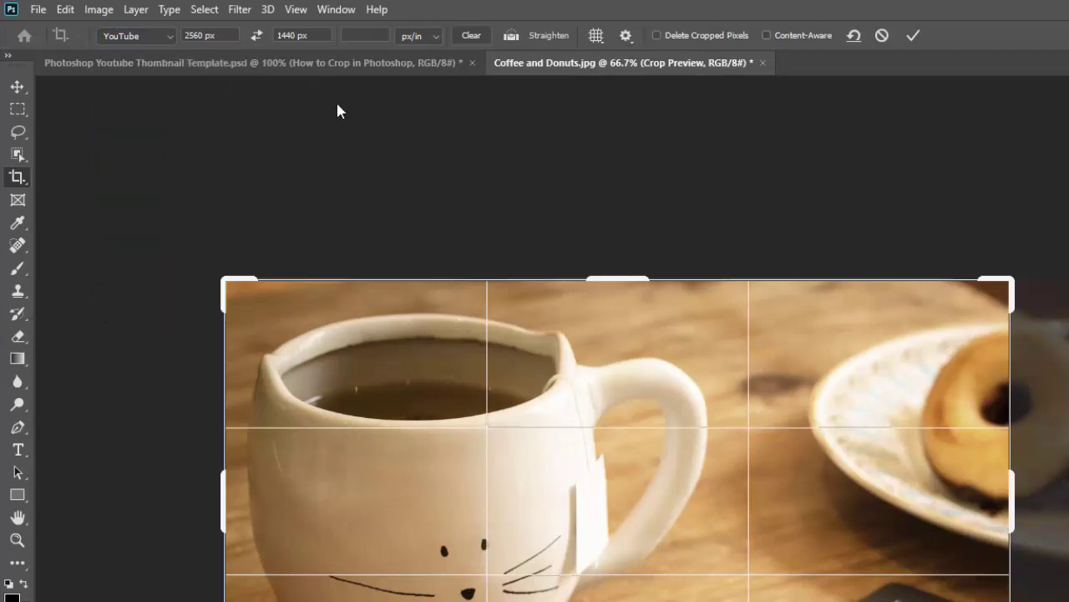
Commit the crop, fit the photo with Ctrl+0, and start a new crop using the YouTube preset
{"action": "key", "text": "Return"}
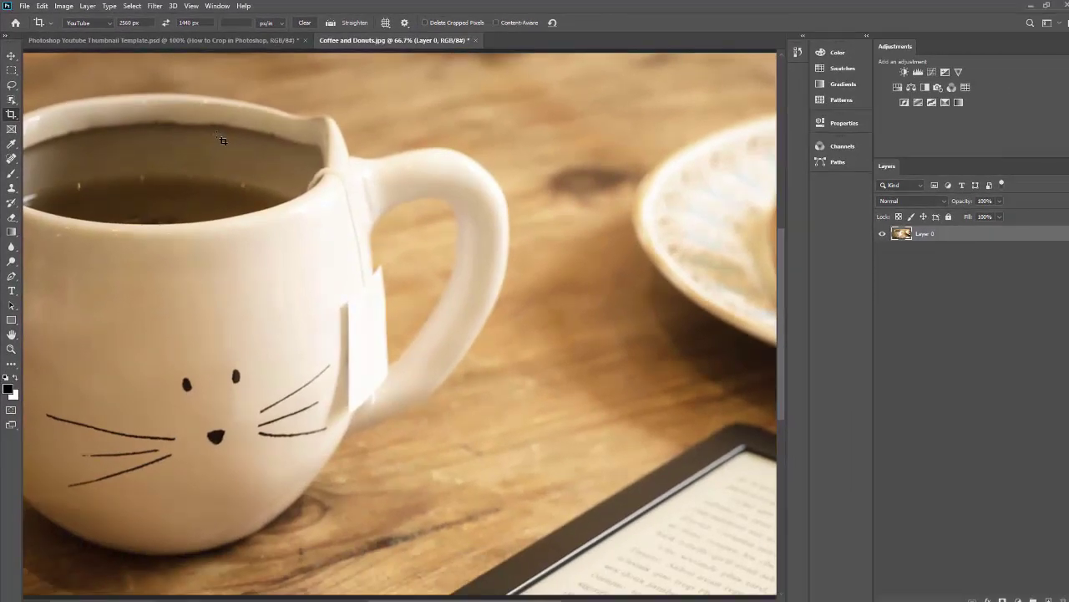
{"action": "key", "text": "ctrl+y"}
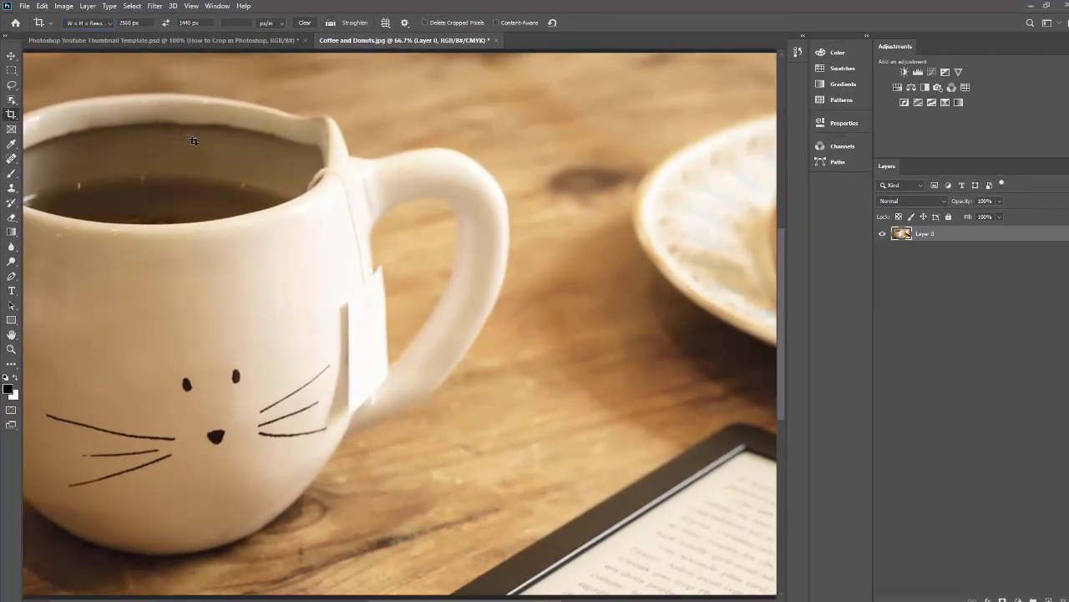
{"action": "key", "text": "ctrl"}
{"action": "key", "text": "ctrl+0"}
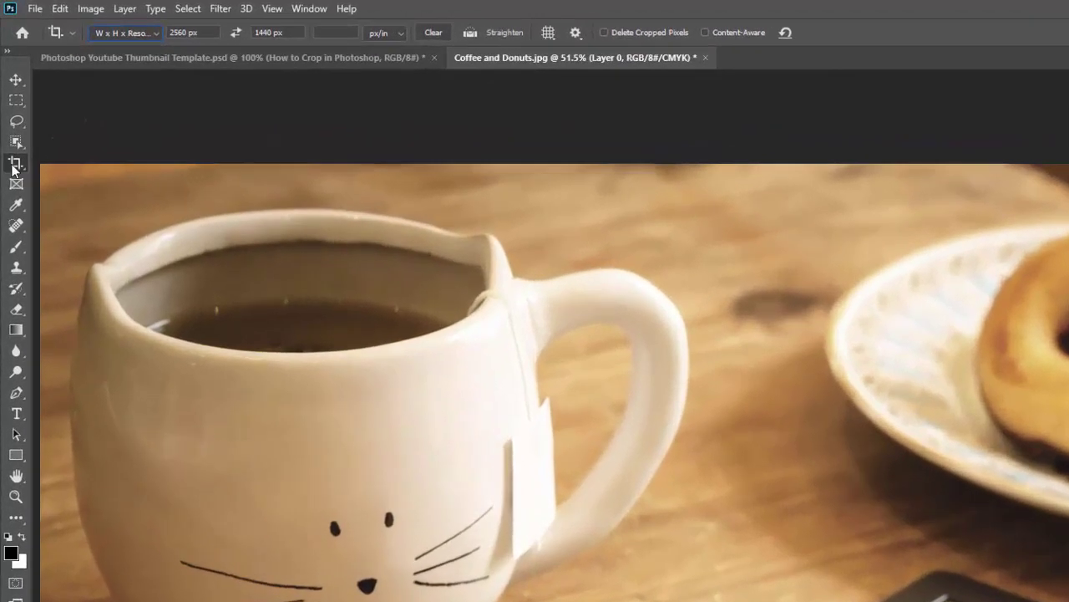
{"action": "left_click", "coordinate": [157, 34]}
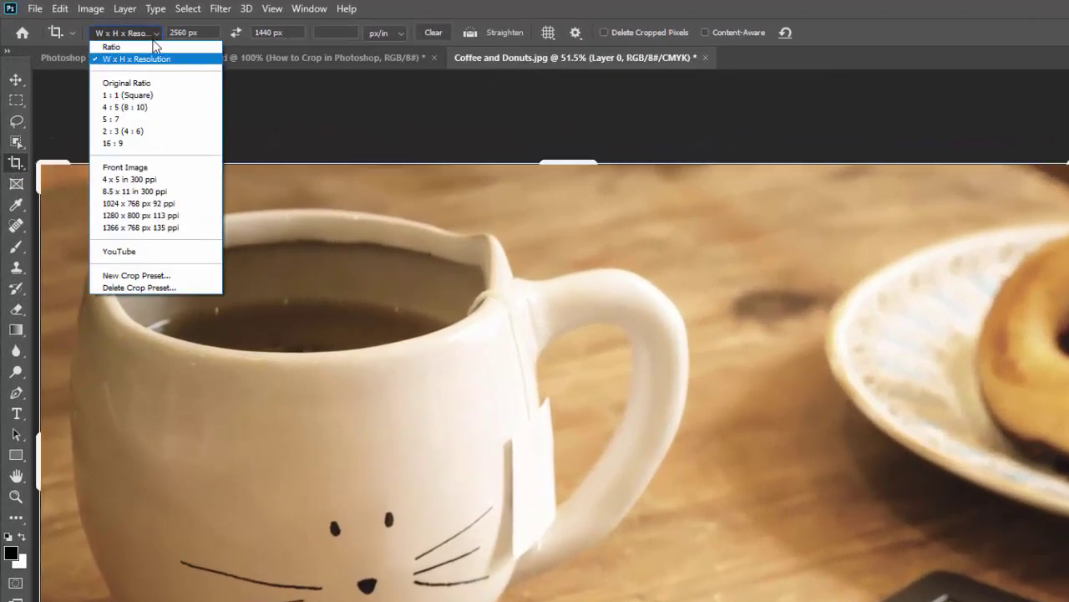
{"action": "left_click", "coordinate": [125, 253]}
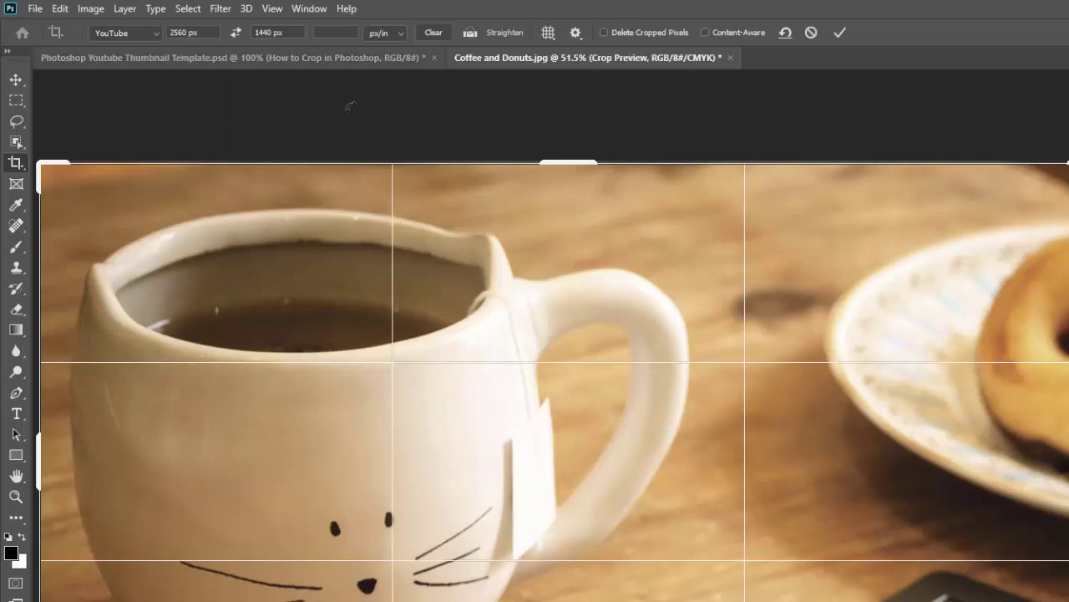